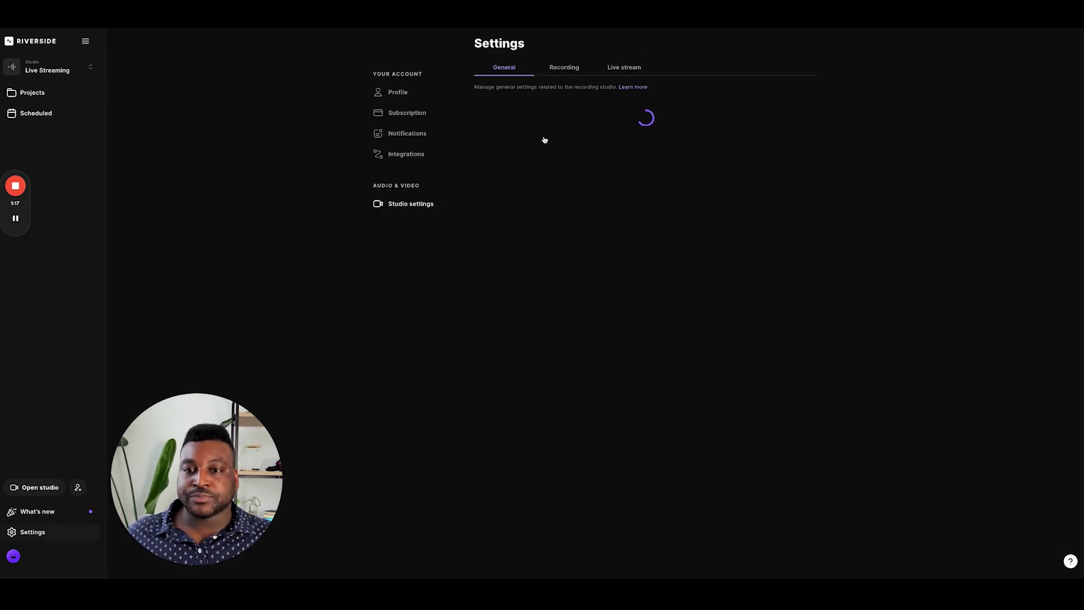
# Step: Show the studio's Live stream settings with its list of streaming destinations
pyautogui.click(623, 69)
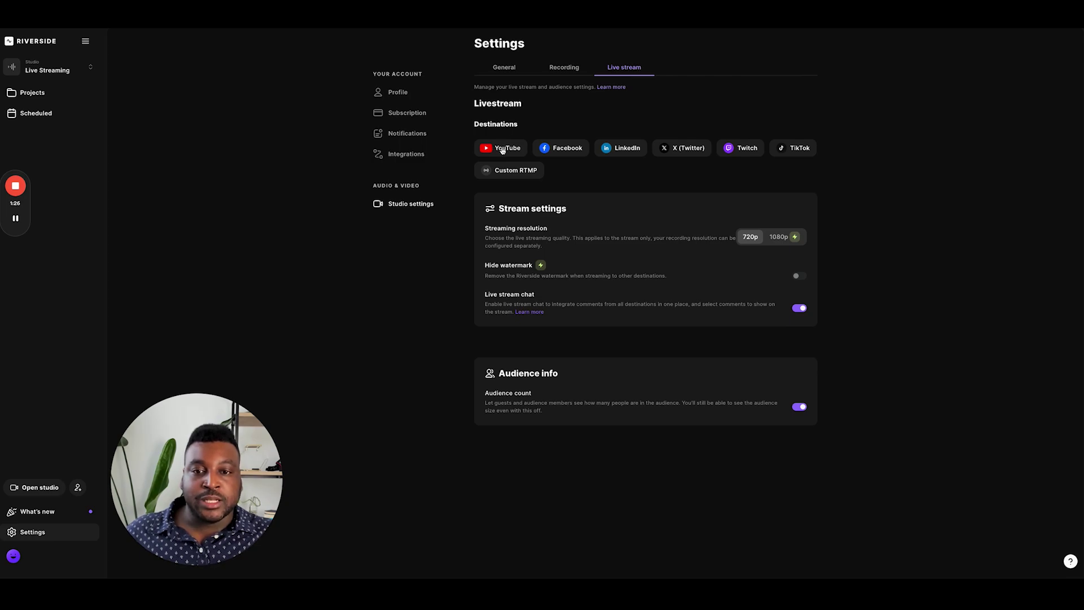
# Step: Connect a YouTube account as a destination and go back to the Live Streaming studio's projects
pyautogui.click(502, 150)
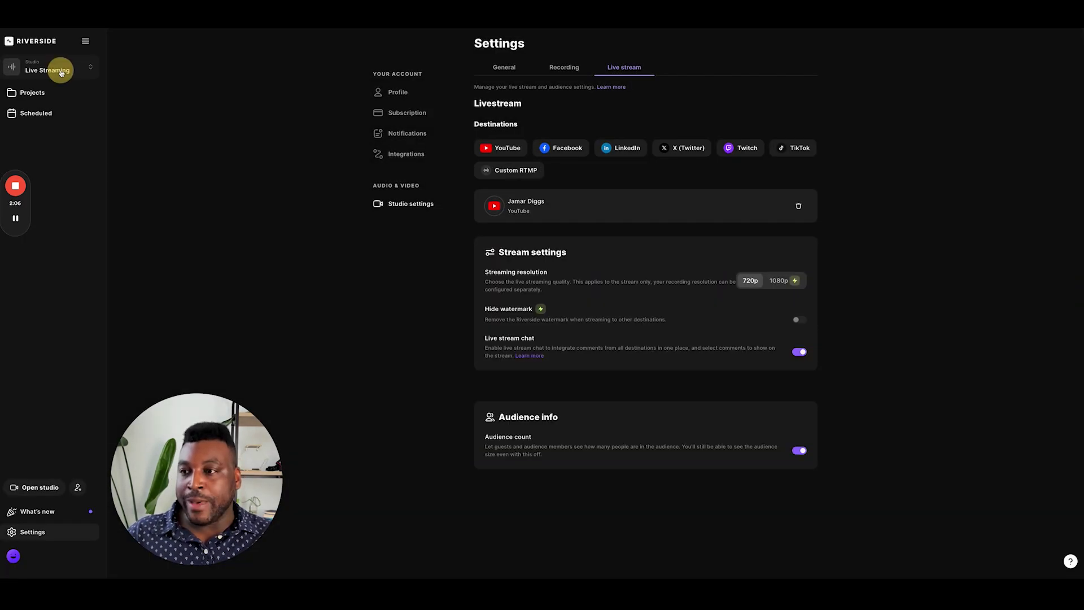
pyautogui.click(61, 71)
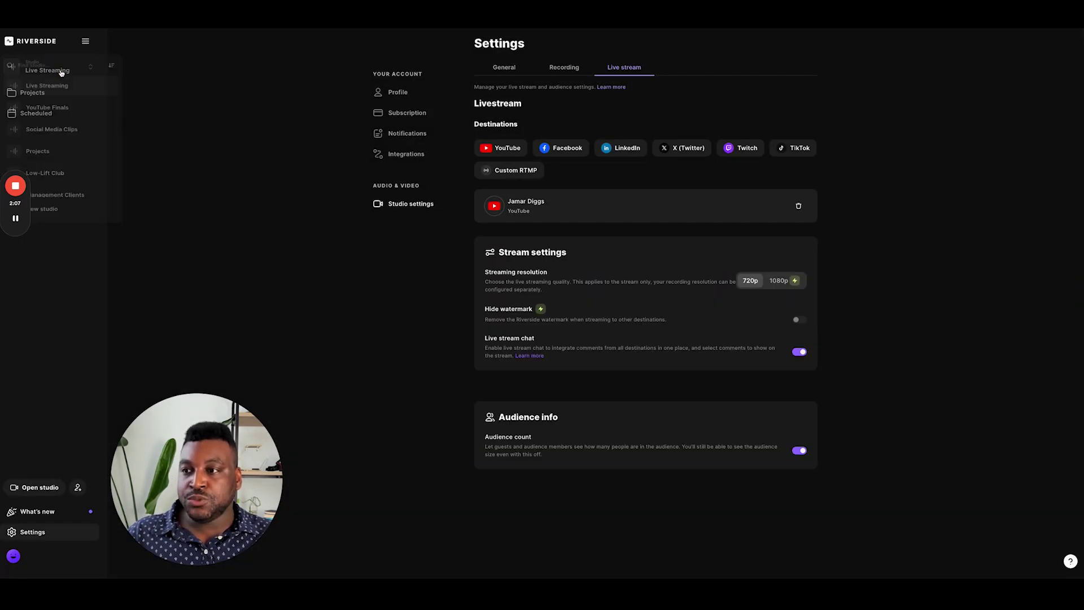
pyautogui.click(48, 91)
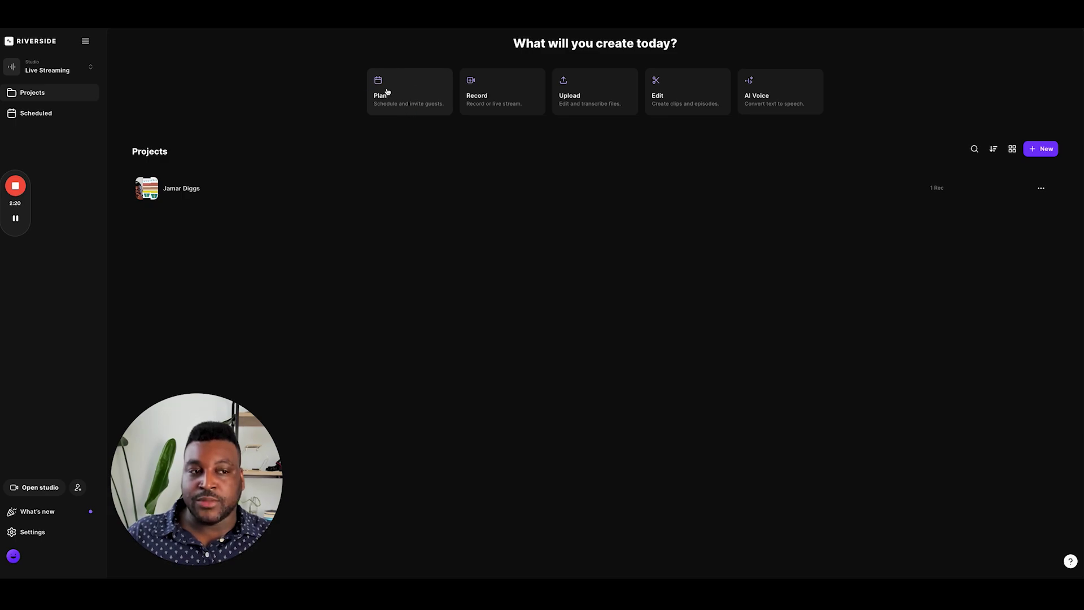
# Step: Draft a session 'How to Go Live on YouTube (TEST)' for 07/02/2025 with live stream destinations on
pyautogui.click(406, 96)
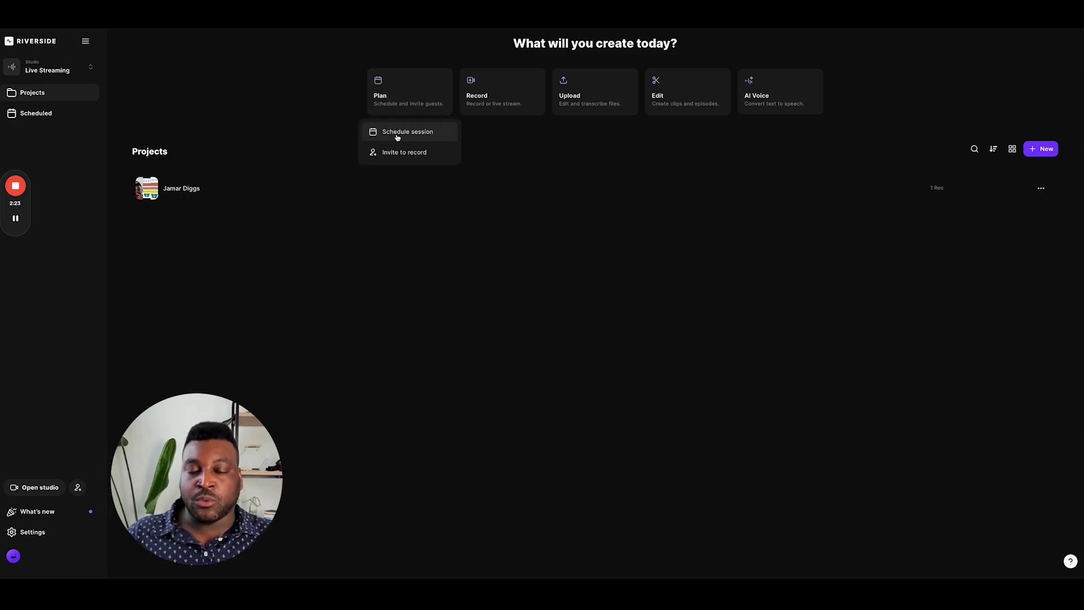
pyautogui.click(398, 137)
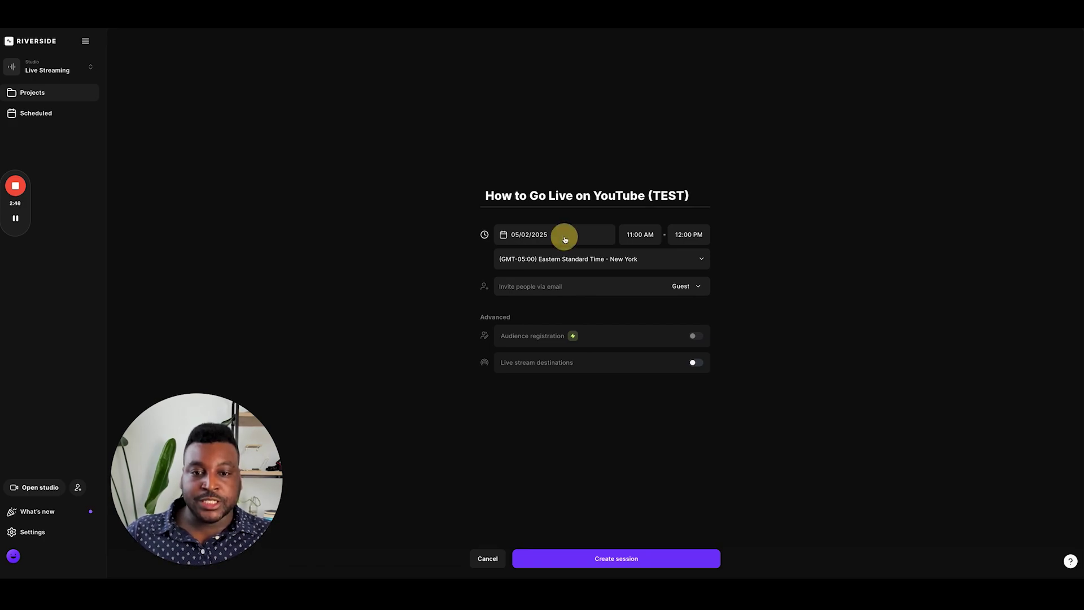
pyautogui.click(565, 240)
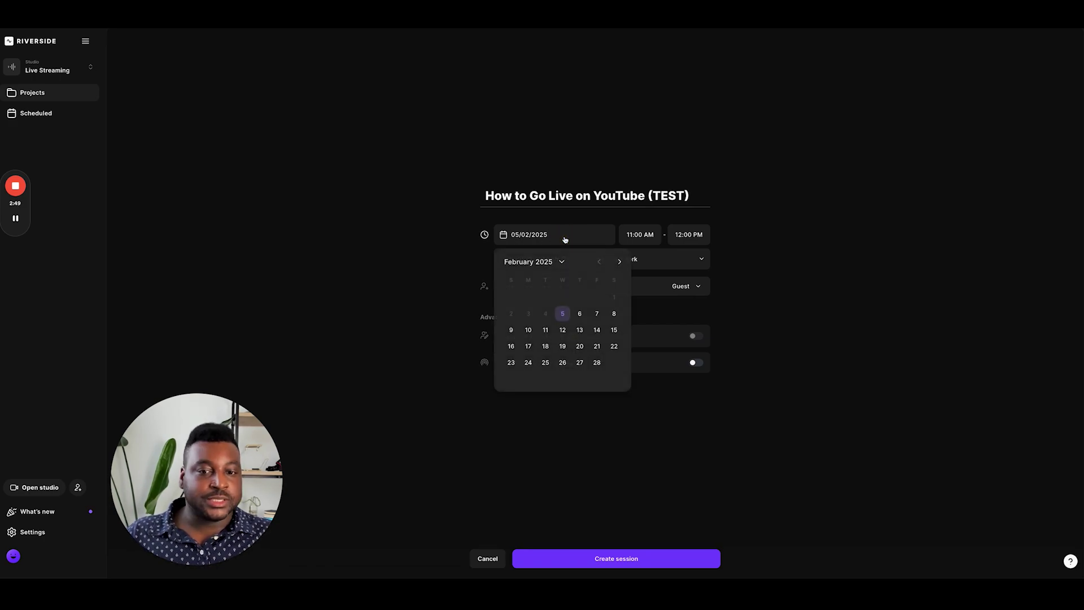
pyautogui.click(596, 316)
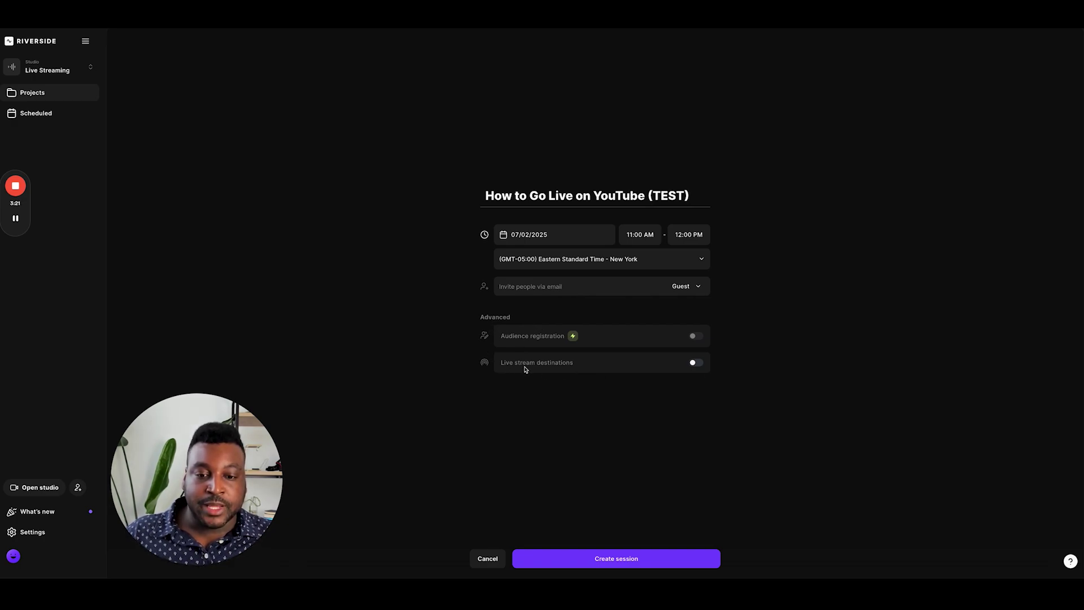
pyautogui.click(700, 364)
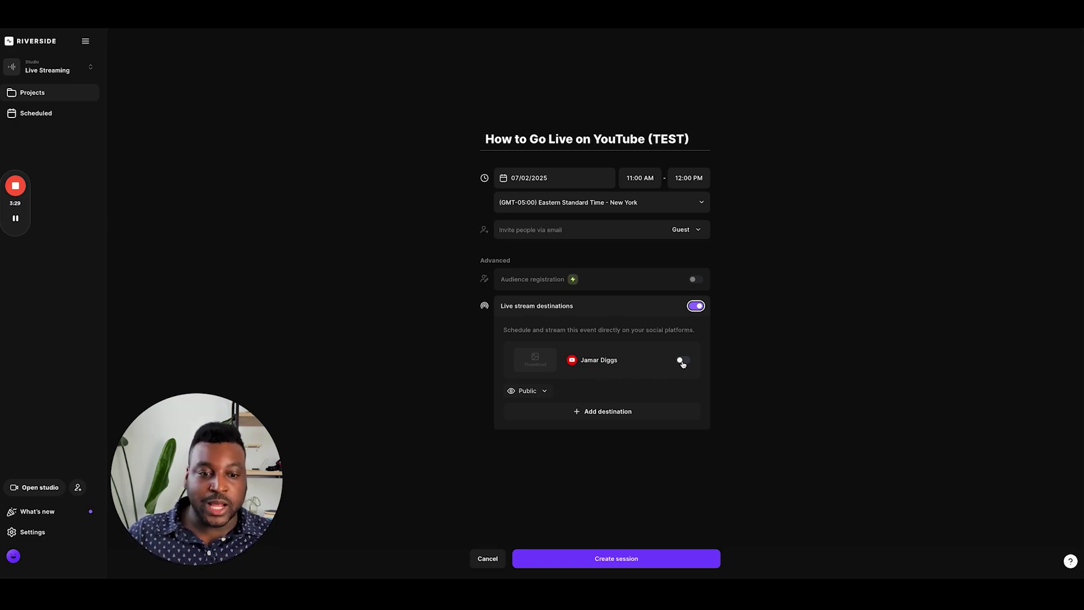
# Step: Stream the session to YouTube with the chosen thumbnail and Public visibility, and create it
pyautogui.click(682, 363)
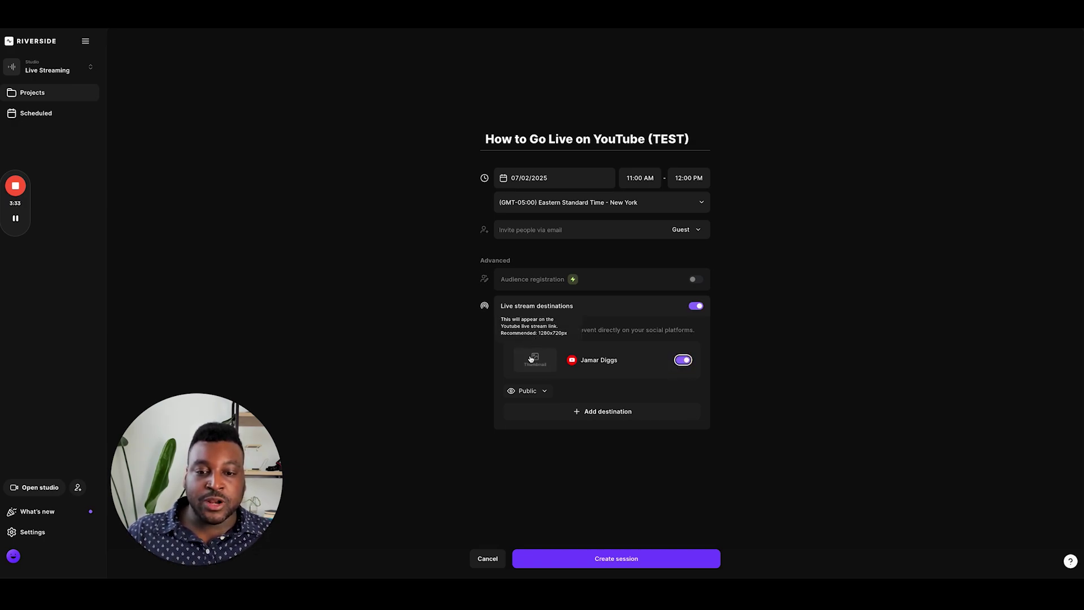
pyautogui.moveTo(534, 359)
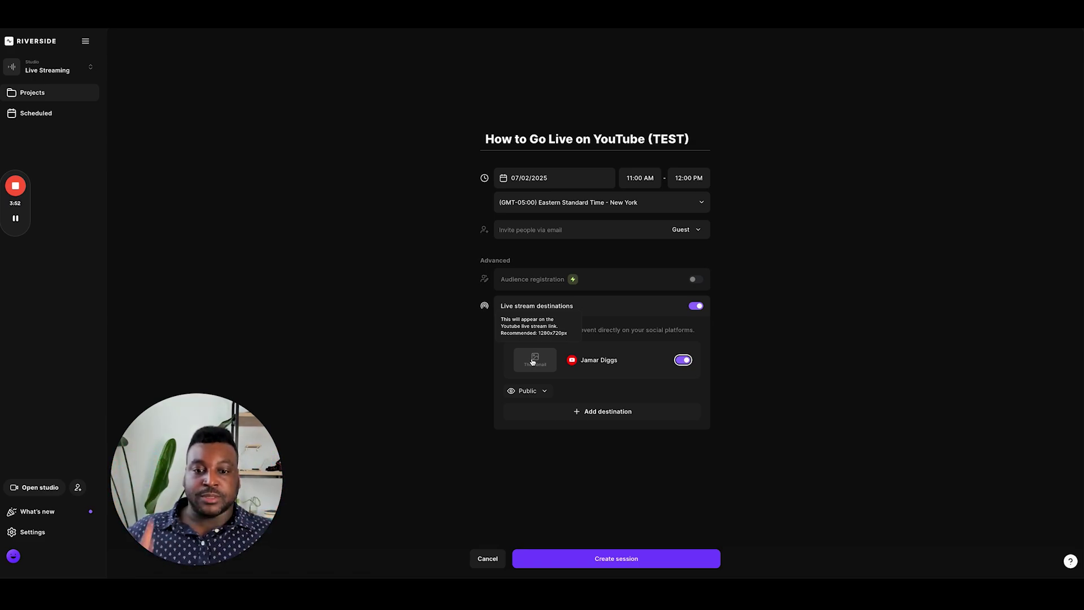
pyautogui.click(536, 363)
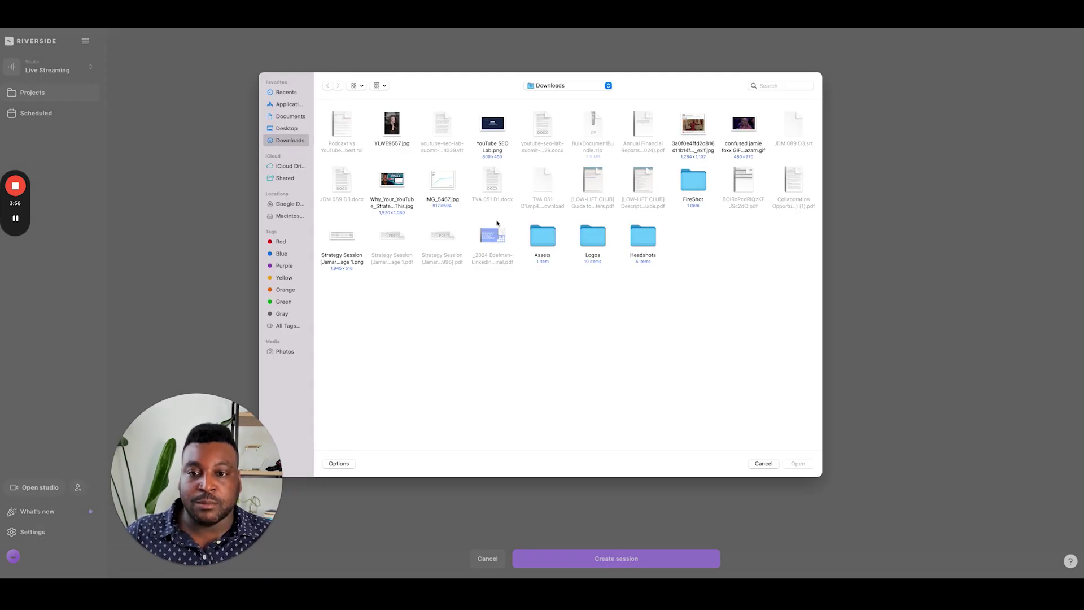
pyautogui.click(400, 183)
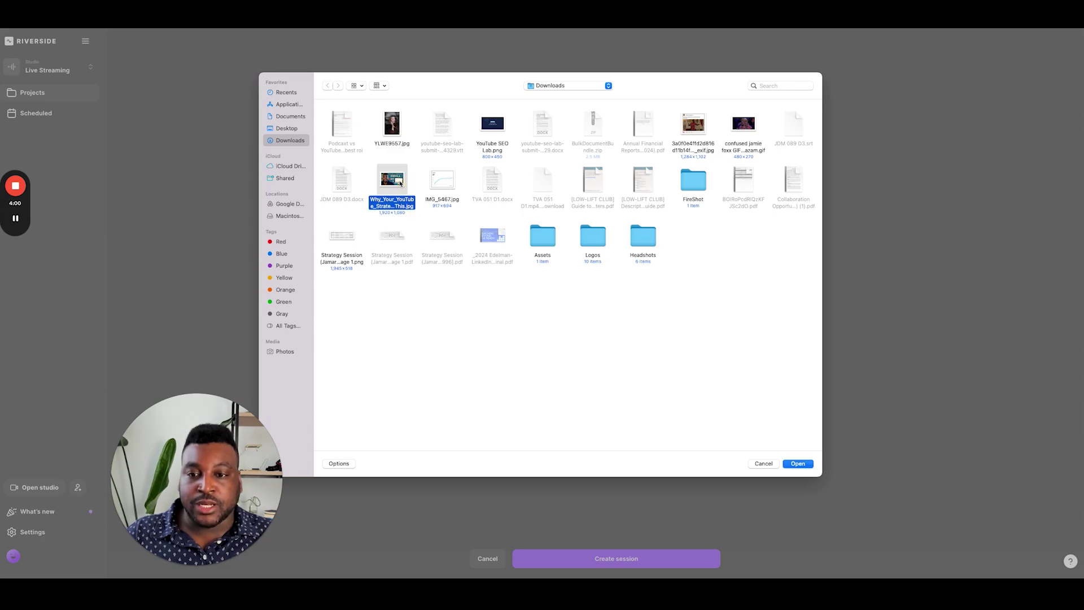
pyautogui.doubleClick(400, 183)
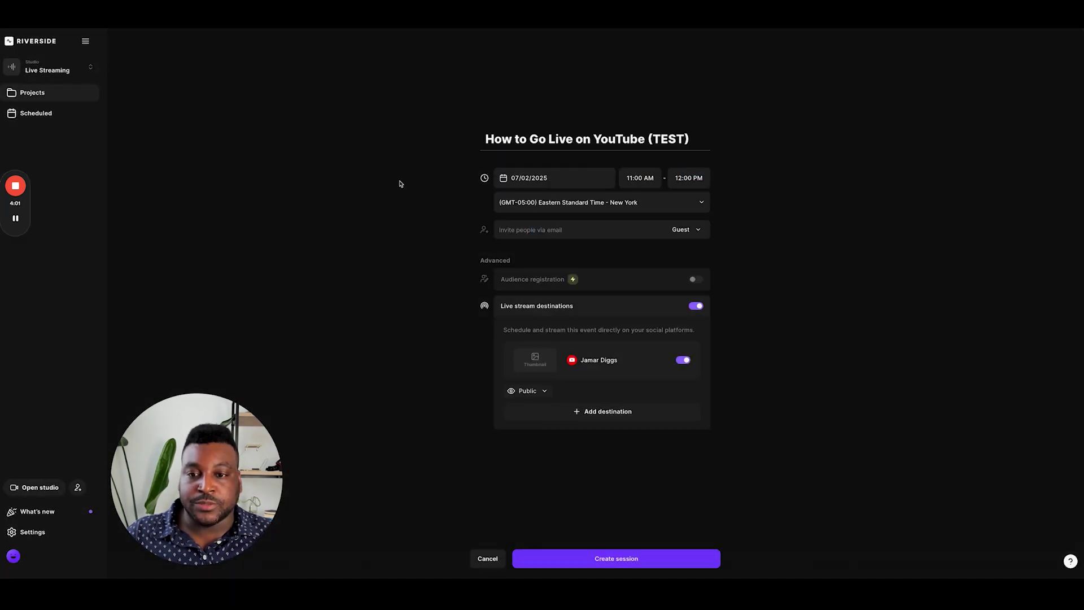
pyautogui.click(546, 392)
pyautogui.click(542, 361)
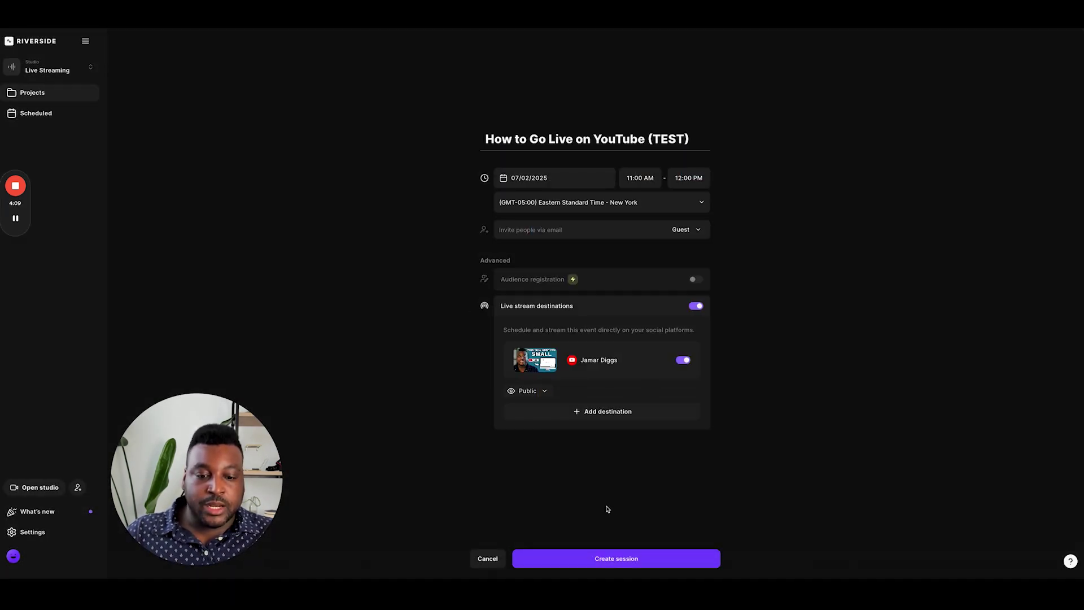
pyautogui.click(616, 559)
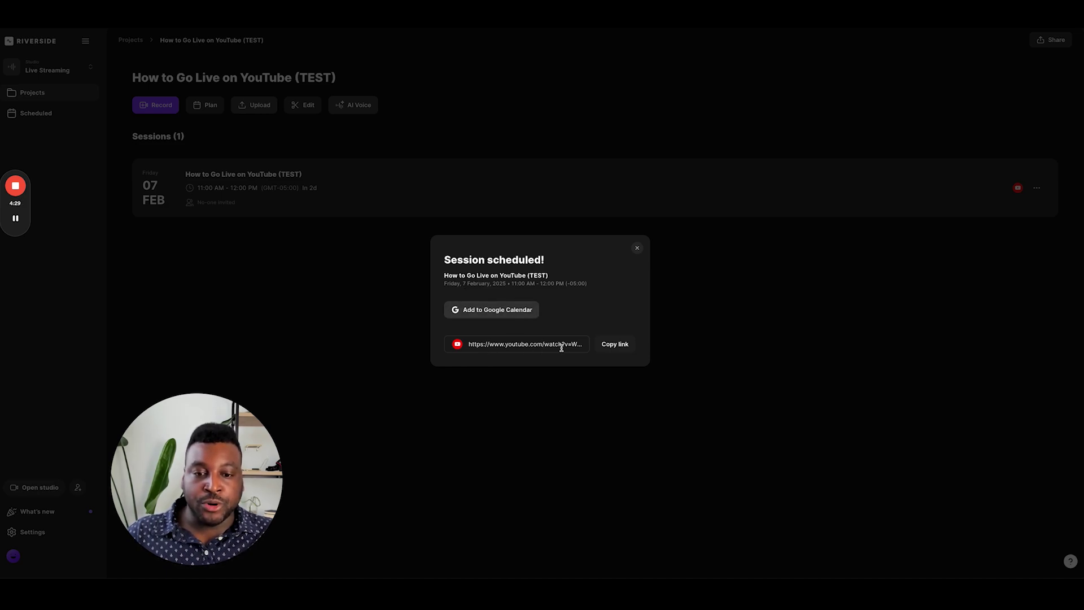
# Step: Copy the scheduled stream's YouTube watch link and start a new browser tab
pyautogui.click(617, 346)
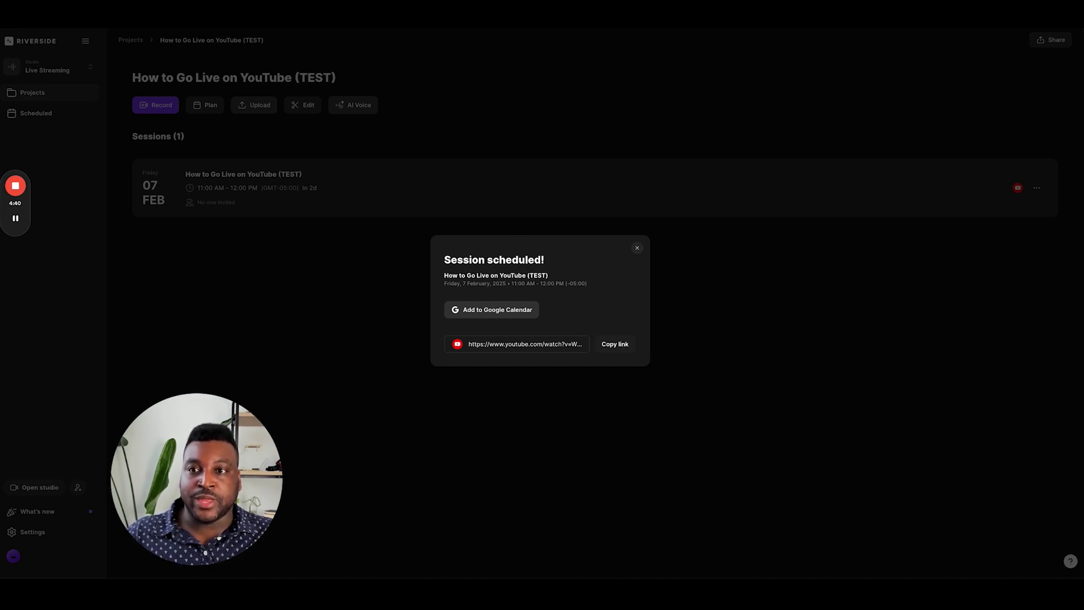
pyautogui.hotkey('ctrl', 't')
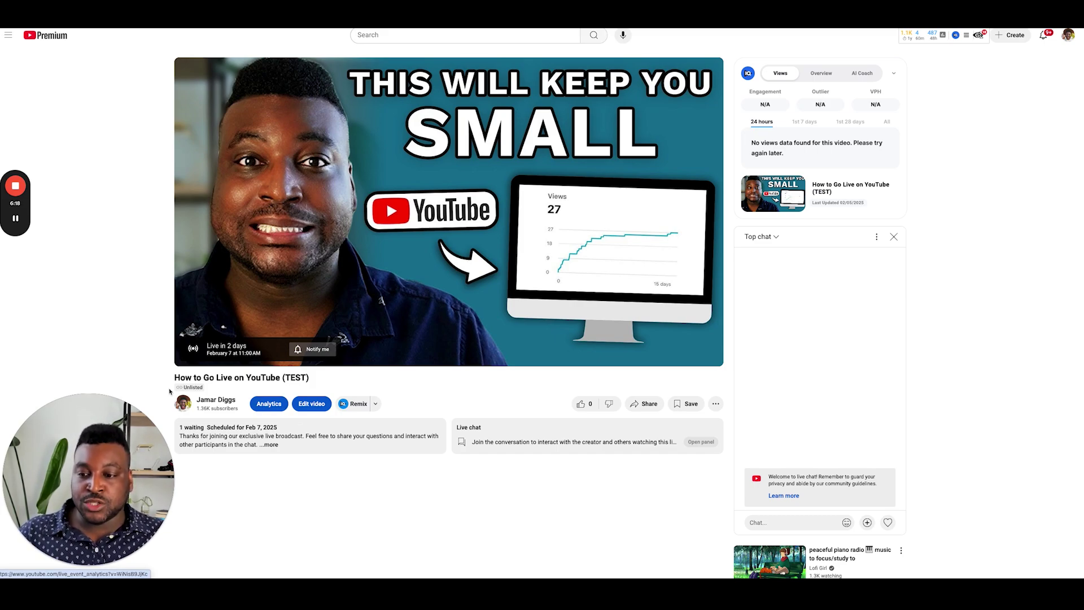
# Step: Open the stream's details editor in YouTube Studio
pyautogui.click(312, 404)
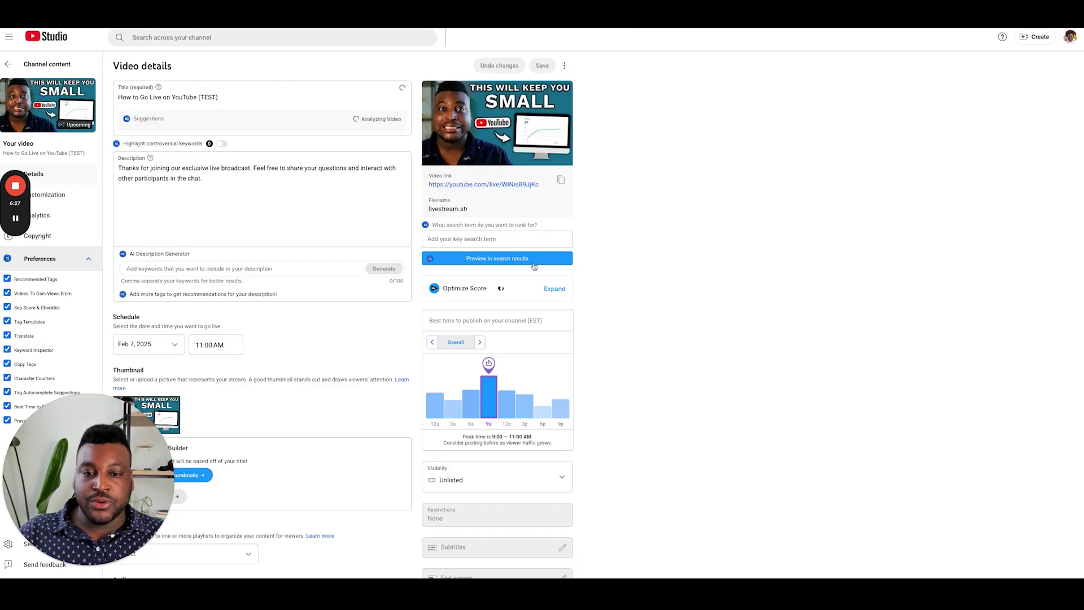
# Step: Set the stream's visibility to Public, save it, and go to your channel page
pyautogui.scroll(-2, 450, 403)
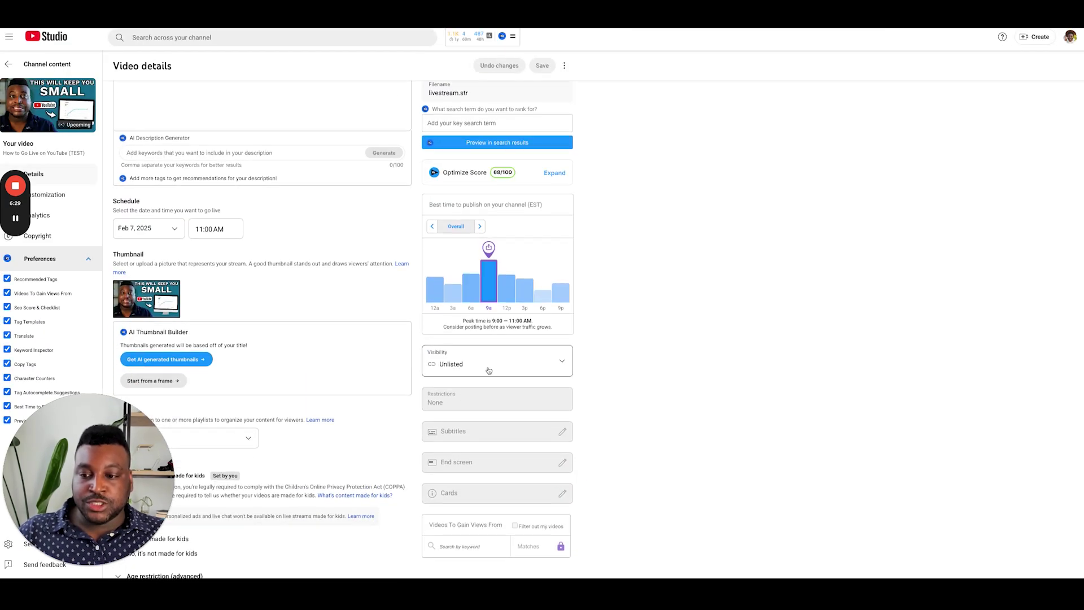
pyautogui.click(492, 368)
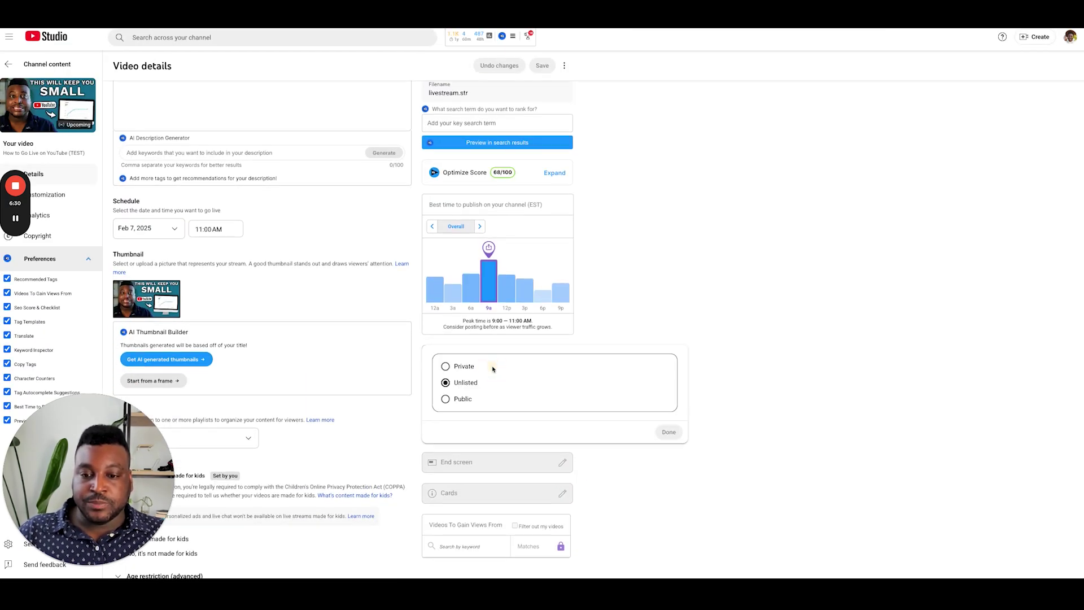
pyautogui.click(446, 398)
pyautogui.click(669, 433)
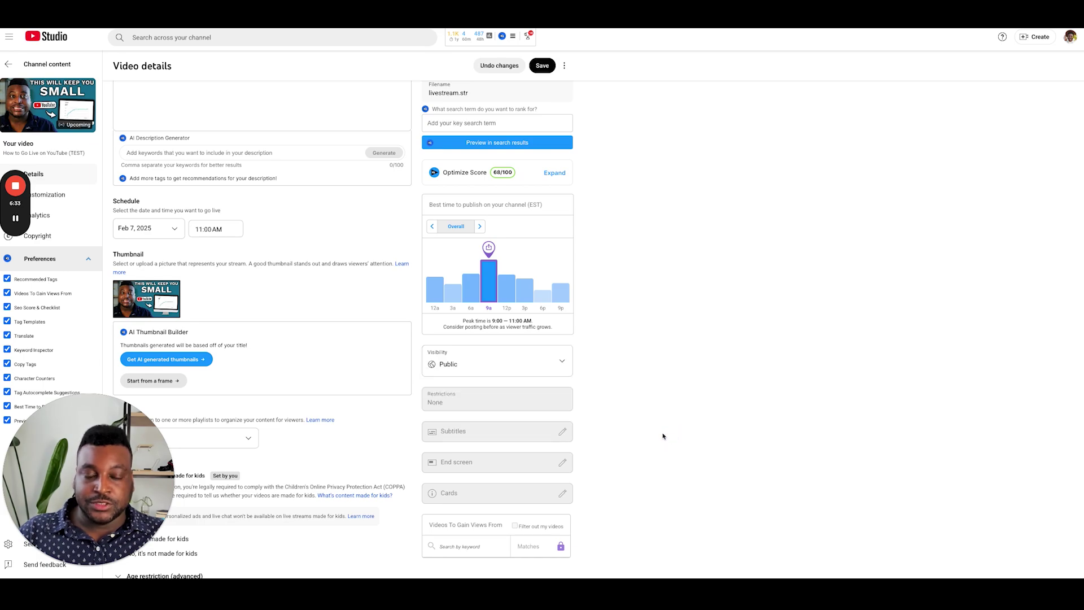
pyautogui.scroll(2, 491, 354)
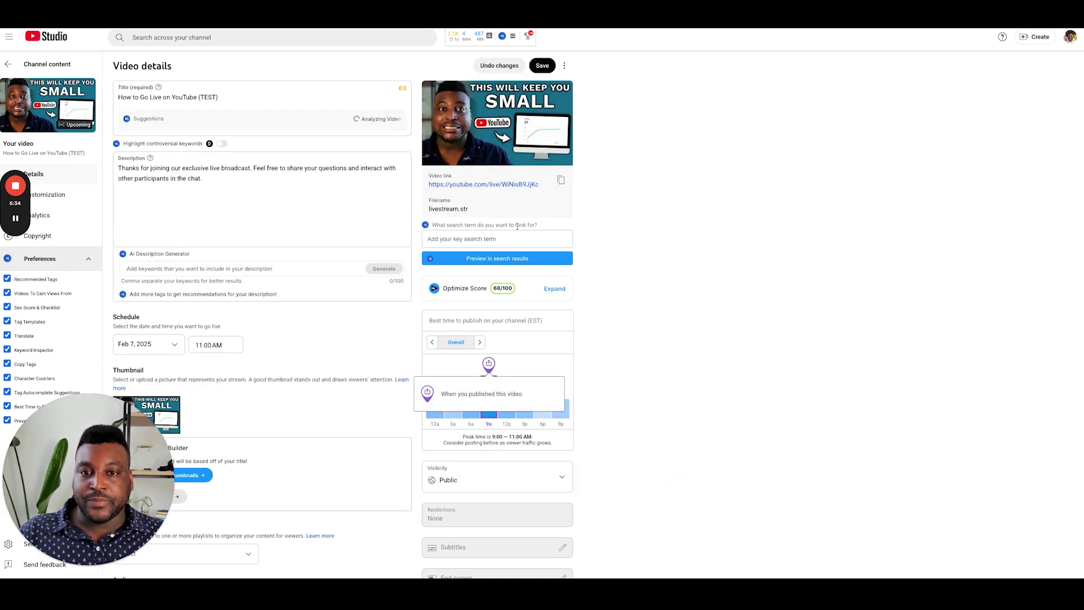
pyautogui.click(542, 66)
pyautogui.click(1072, 44)
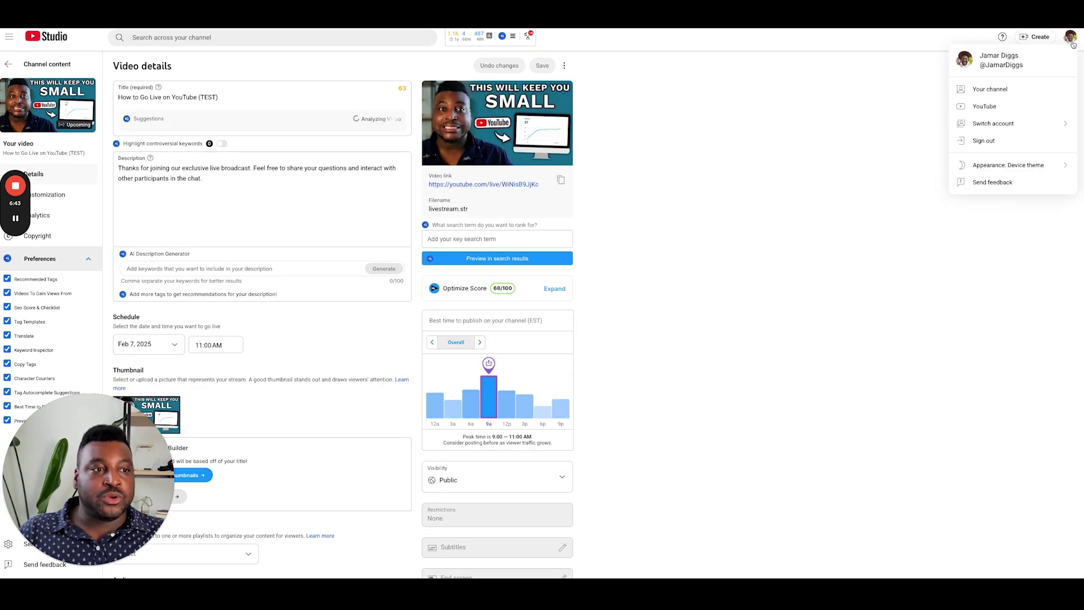
pyautogui.click(988, 88)
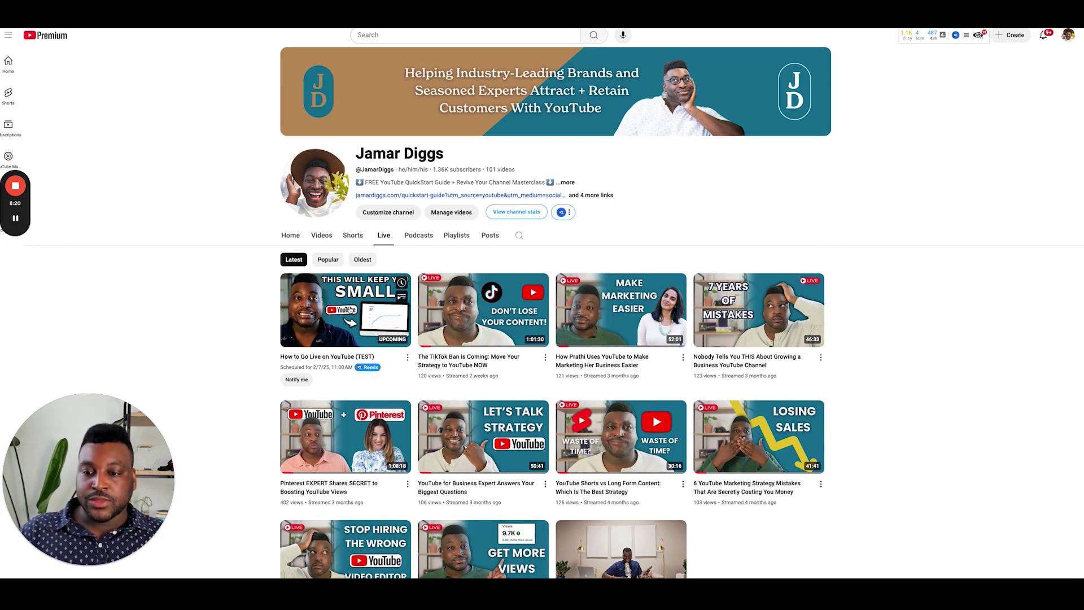
pyautogui.moveTo(346, 326)
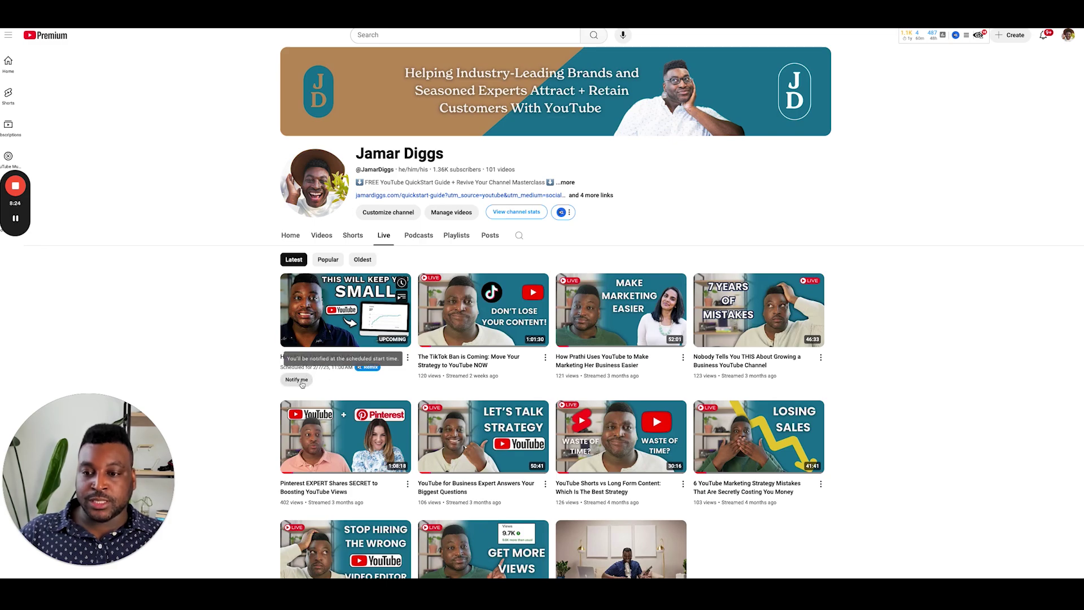
# Step: Verify the TEST stream appears under Upcoming live streams on the channel Home
pyautogui.click(292, 237)
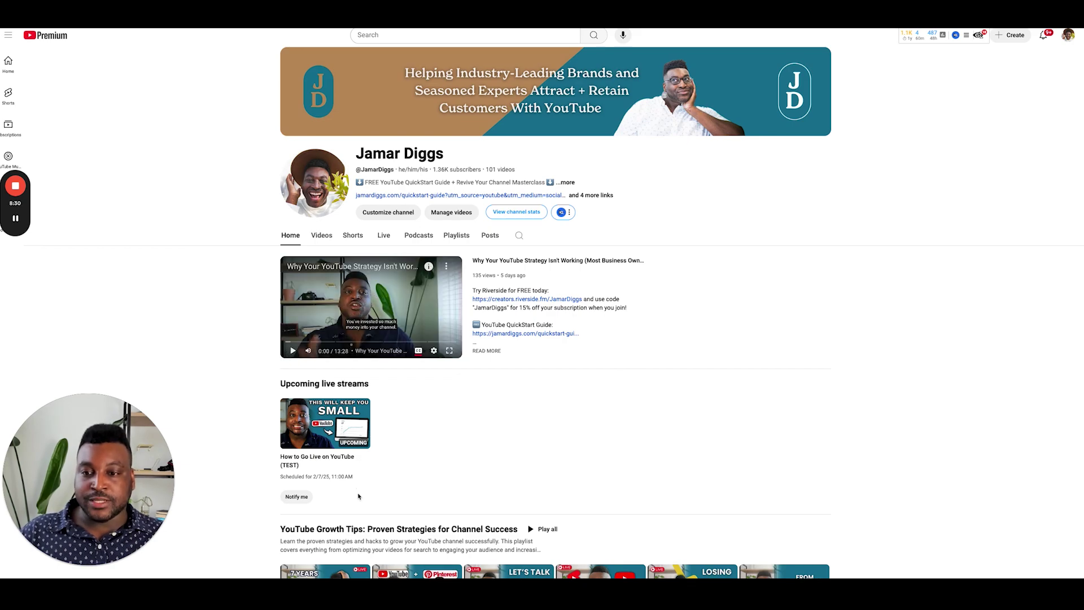
pyautogui.scroll(-2, 339, 367)
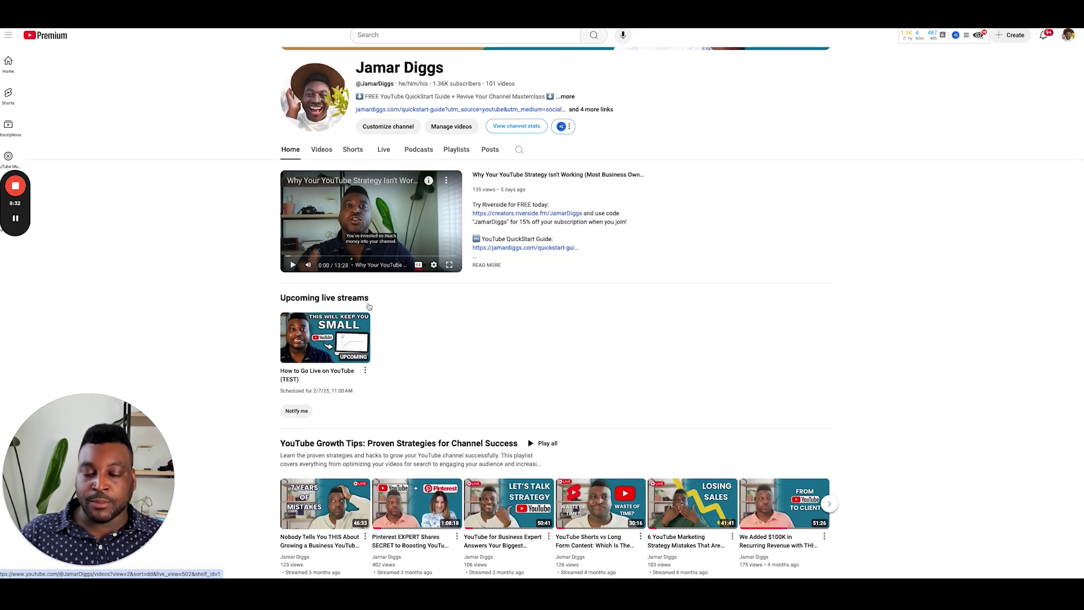
pyautogui.moveTo(326, 423)
pyautogui.moveTo(326, 356)
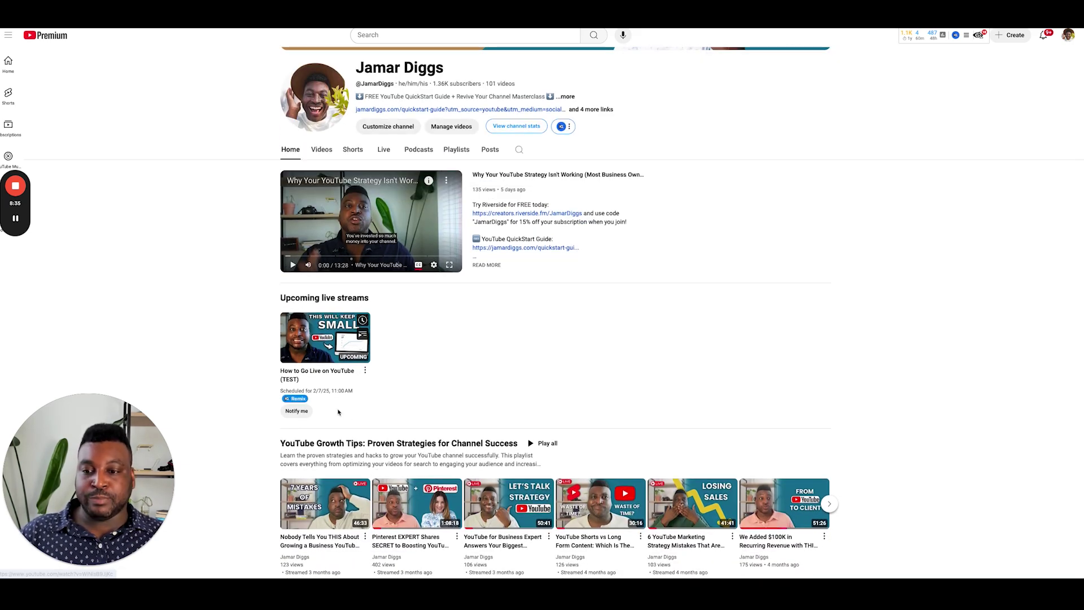
pyautogui.scroll(-1, 339, 409)
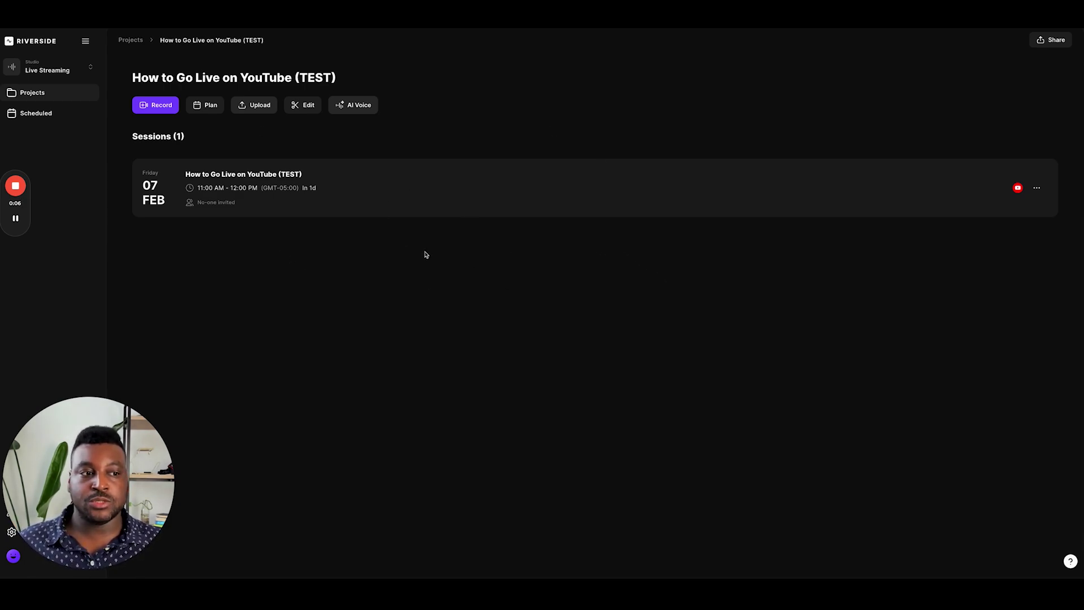
pyautogui.moveTo(426, 188)
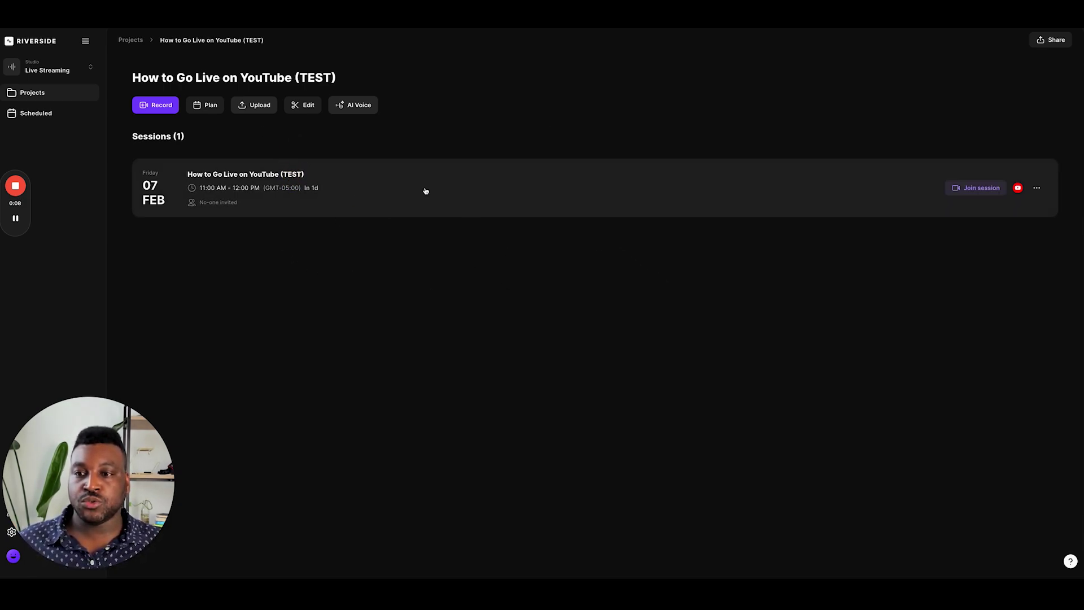
# Step: Join the scheduled session using the Yeti Stereo Microphone and enter the studio
pyautogui.click(970, 193)
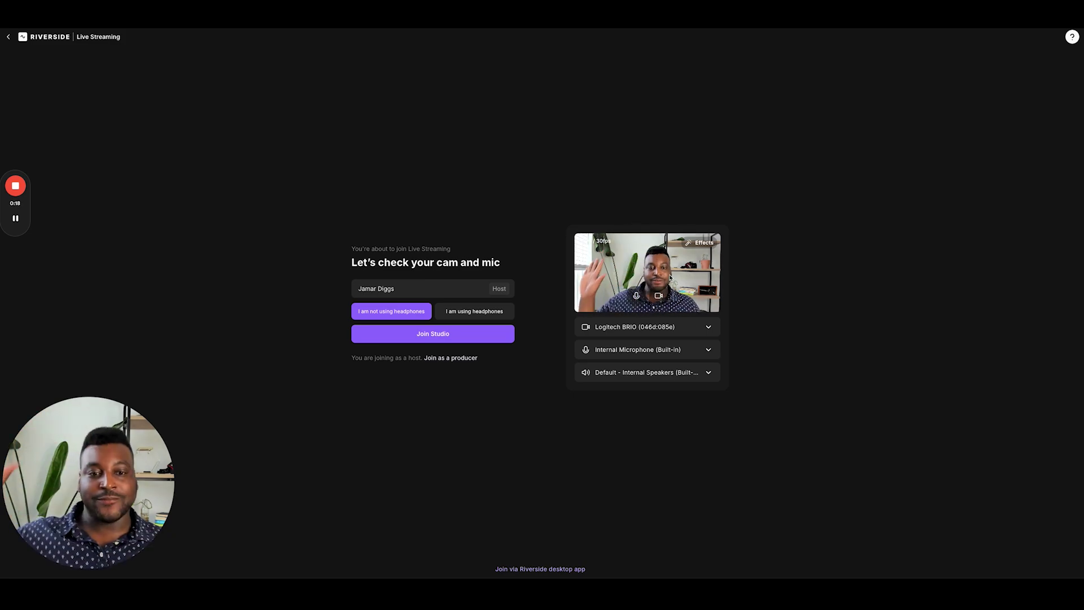
pyautogui.click(664, 349)
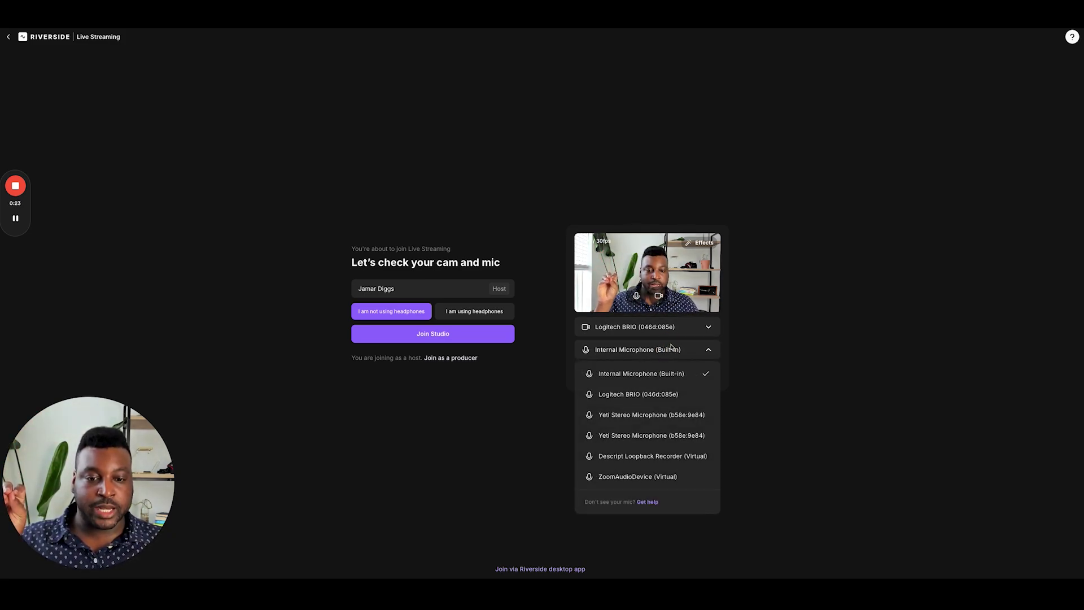
pyautogui.click(636, 421)
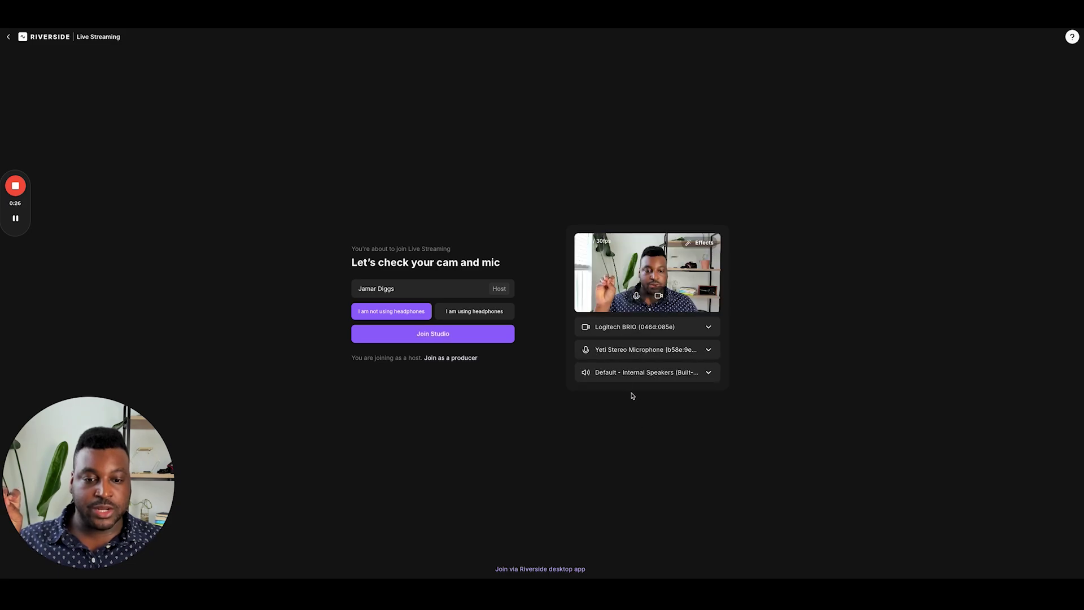
pyautogui.click(429, 338)
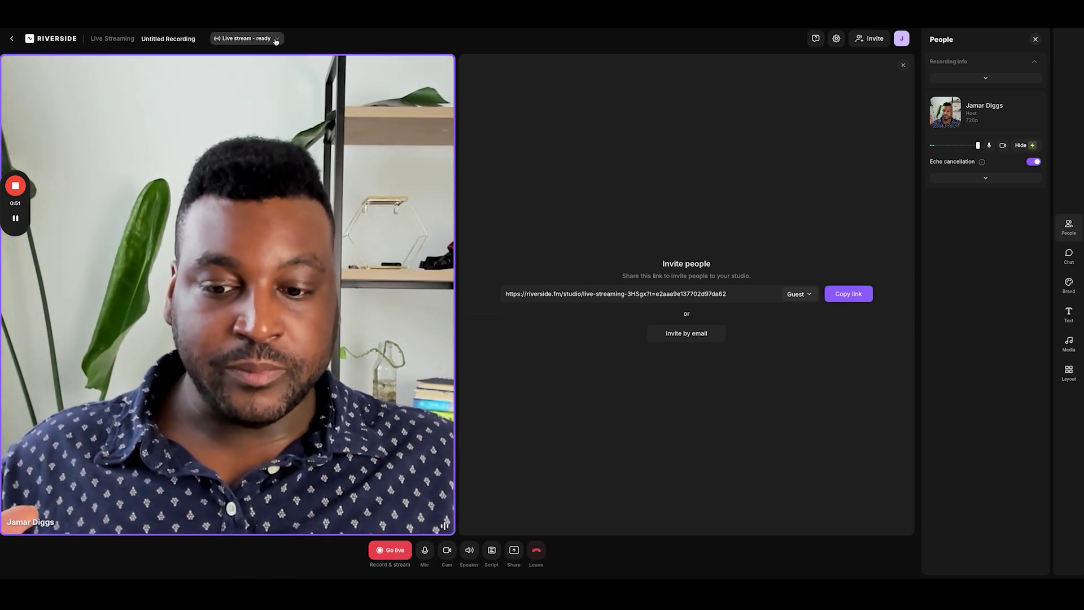
# Step: Confirm the stream's YouTube destination and copy the guest invite link
pyautogui.click(390, 550)
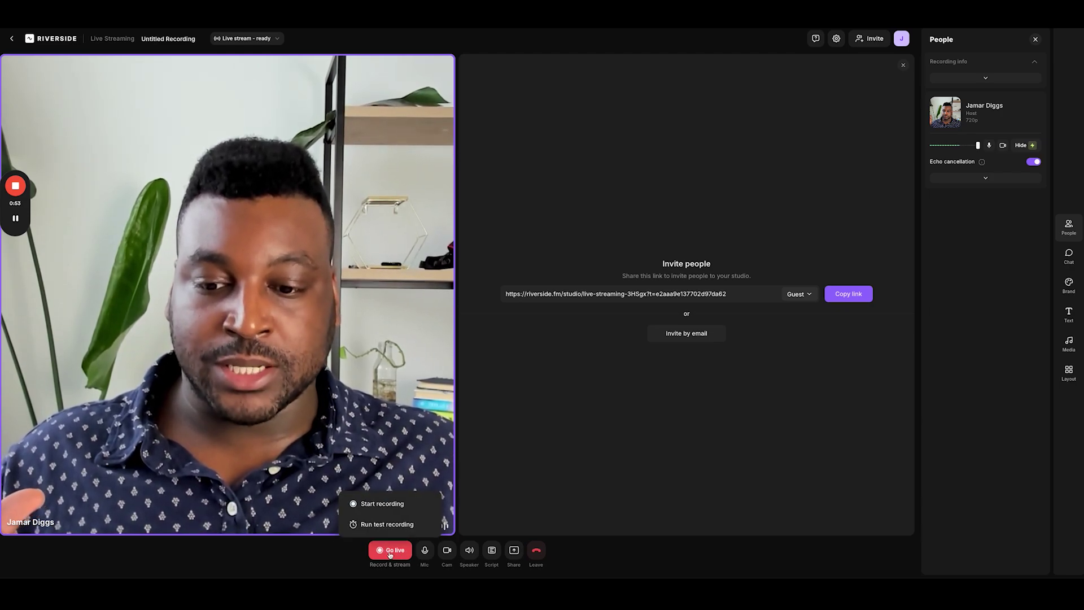
pyautogui.click(273, 40)
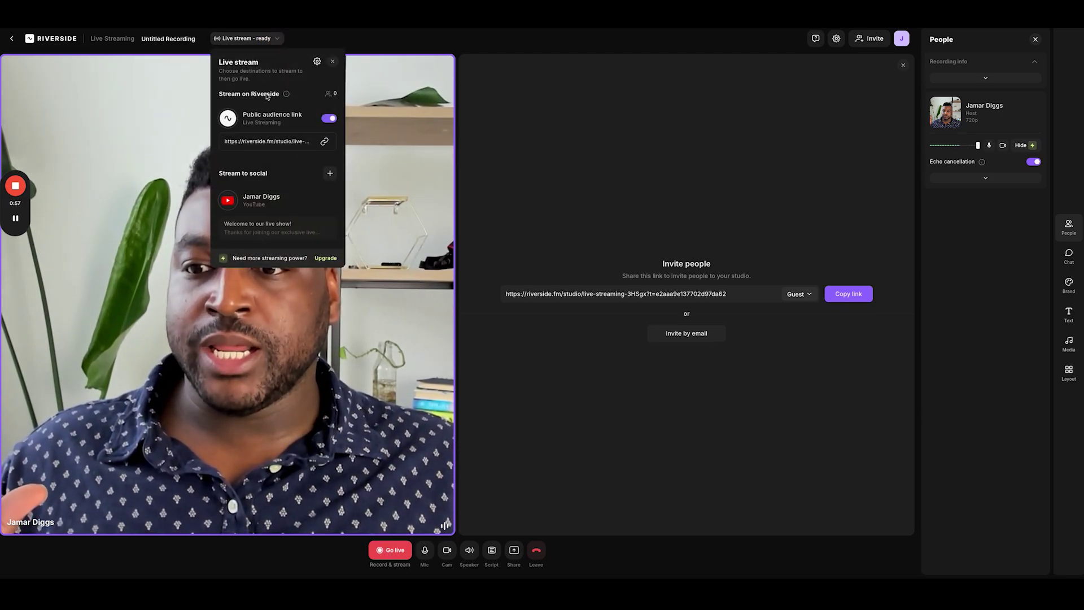
pyautogui.moveTo(262, 201)
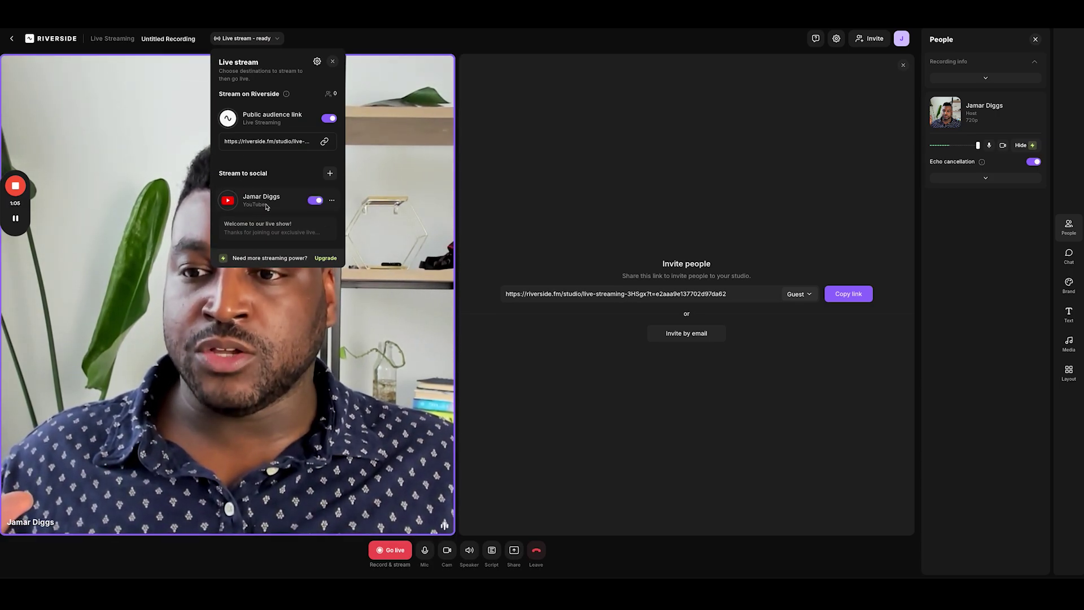
pyautogui.click(277, 38)
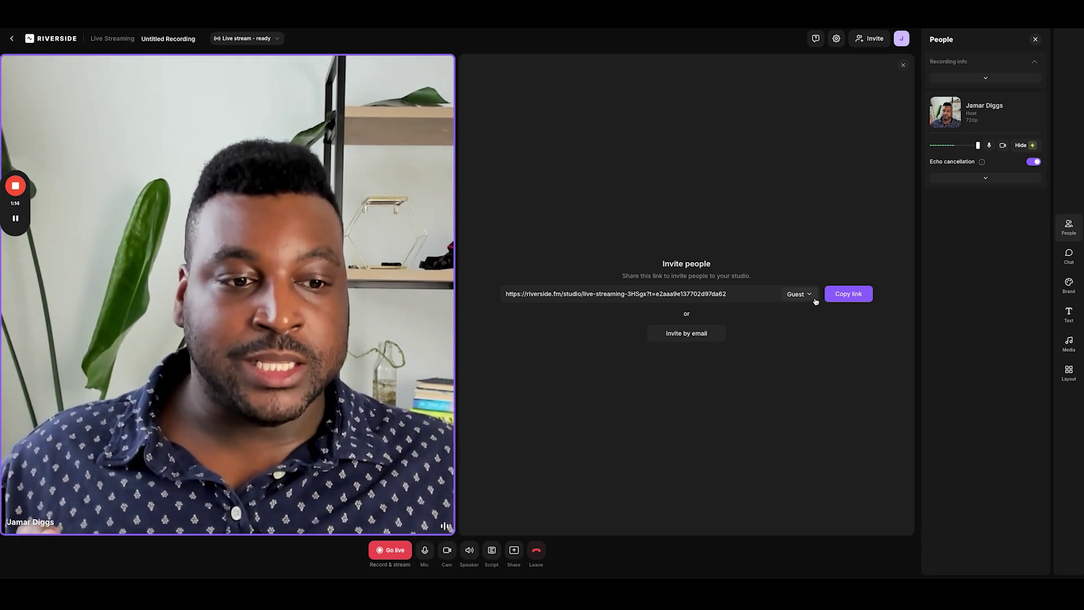
pyautogui.click(853, 300)
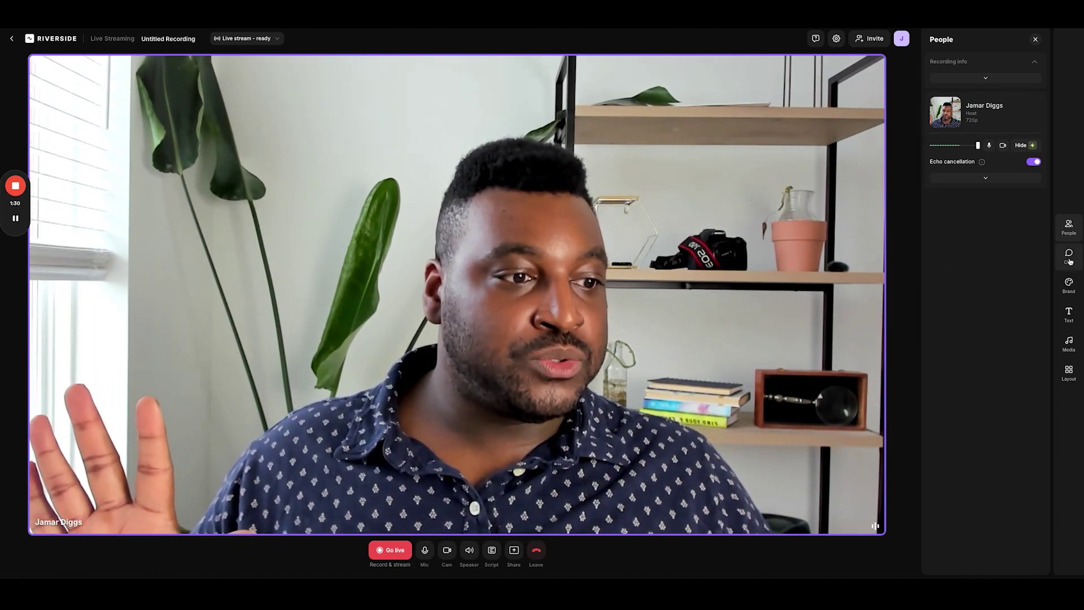
# Step: Browse the live stream chat and the backstage studio chat, returning to the chat list
pyautogui.click(1069, 261)
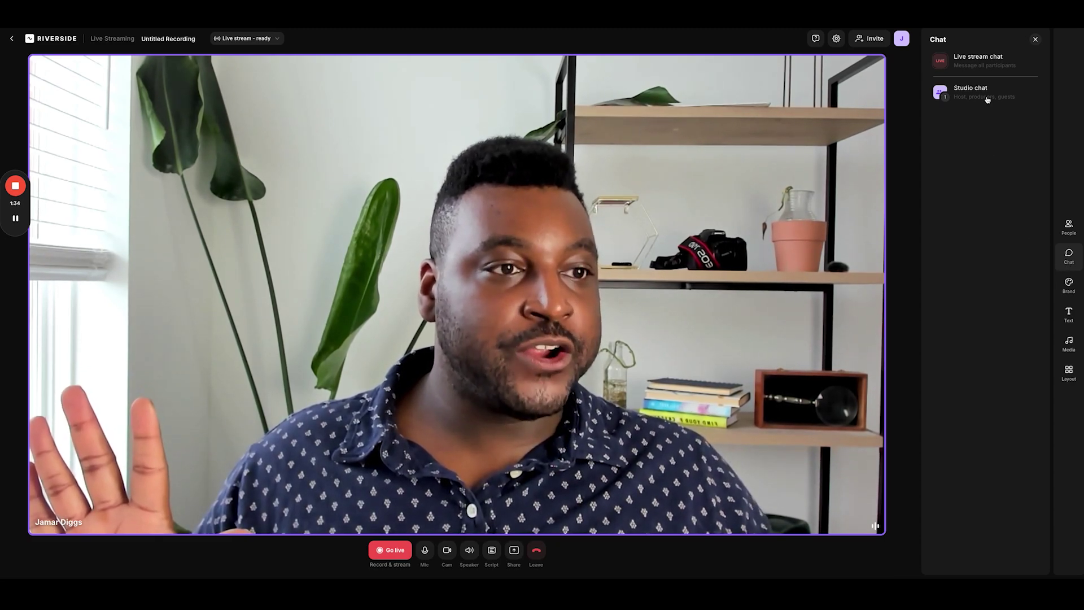
pyautogui.click(990, 61)
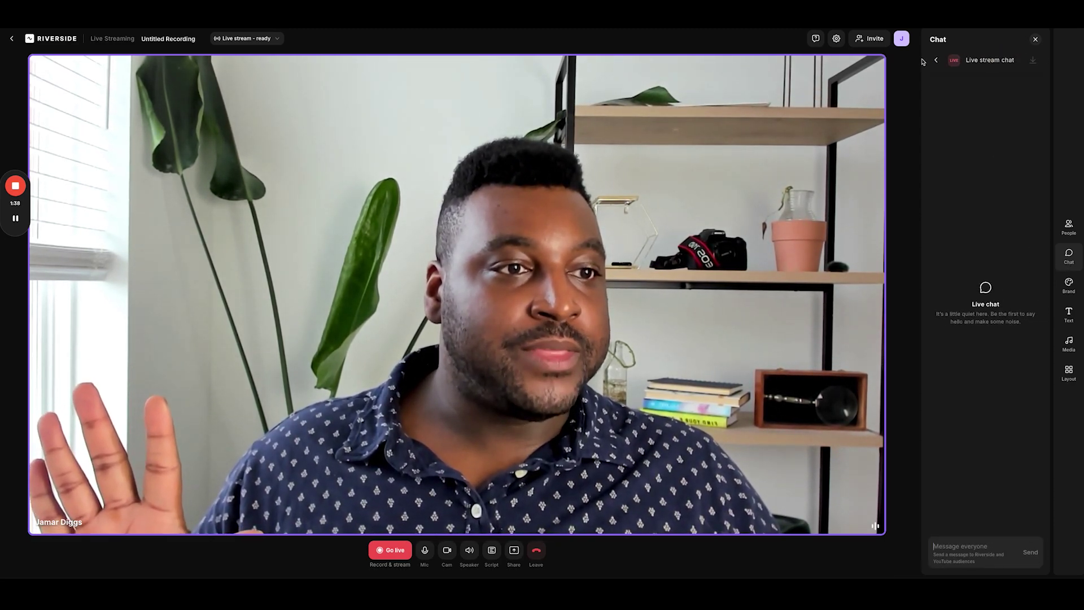
pyautogui.click(935, 62)
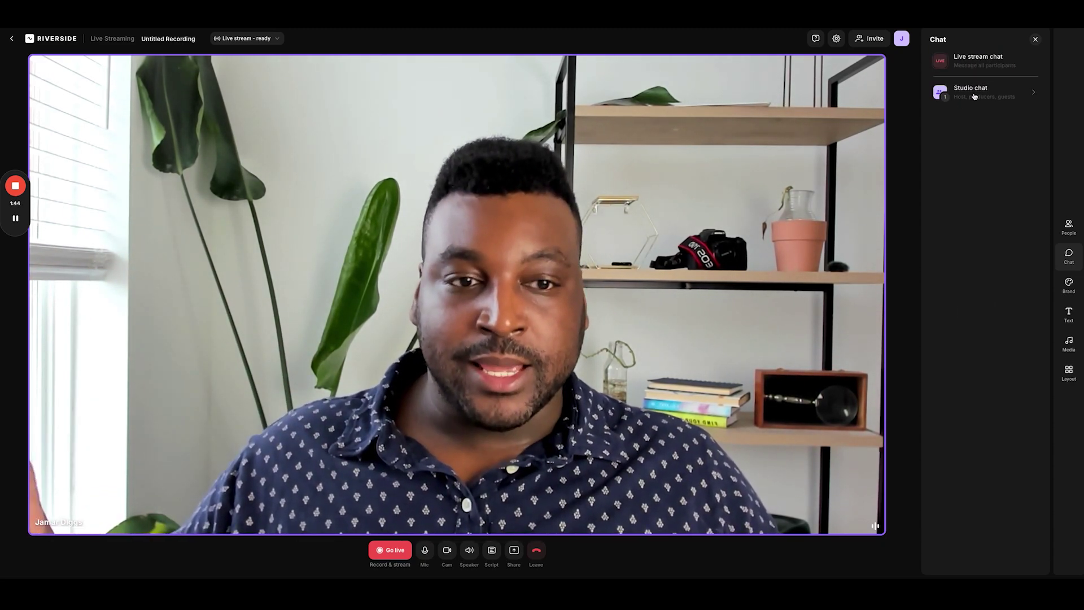
pyautogui.click(991, 94)
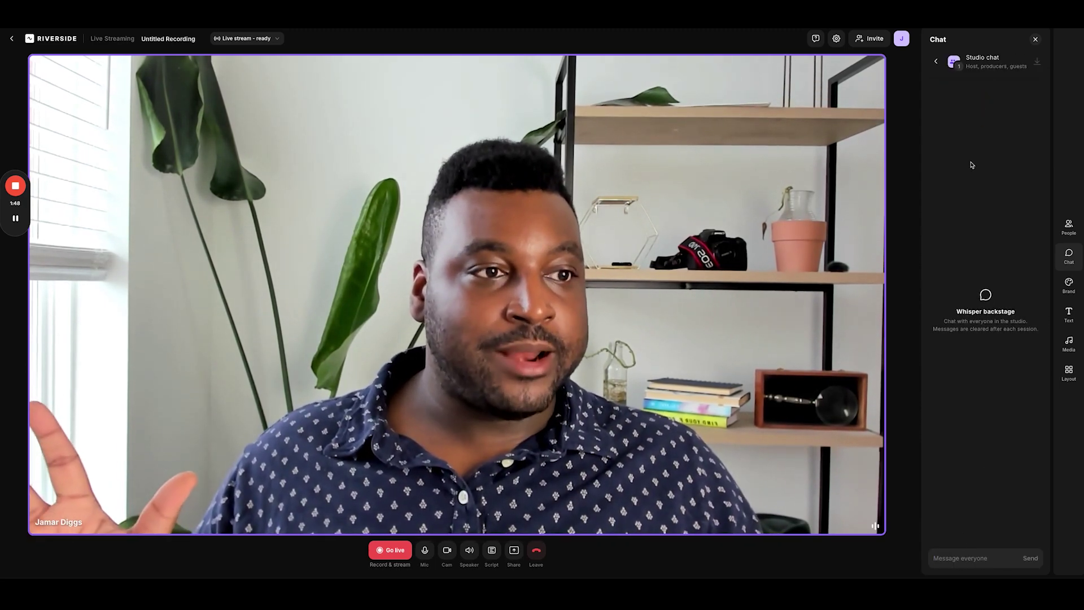
pyautogui.click(936, 61)
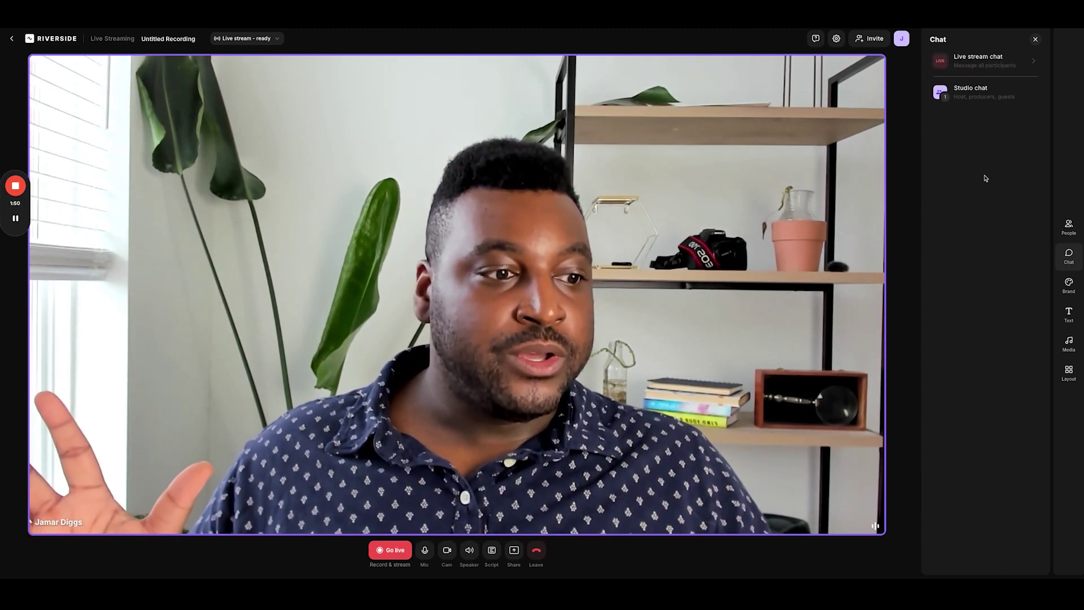
# Step: In Brand settings, preview BOLD and Classic name styles, then settle on Clean
pyautogui.click(1072, 290)
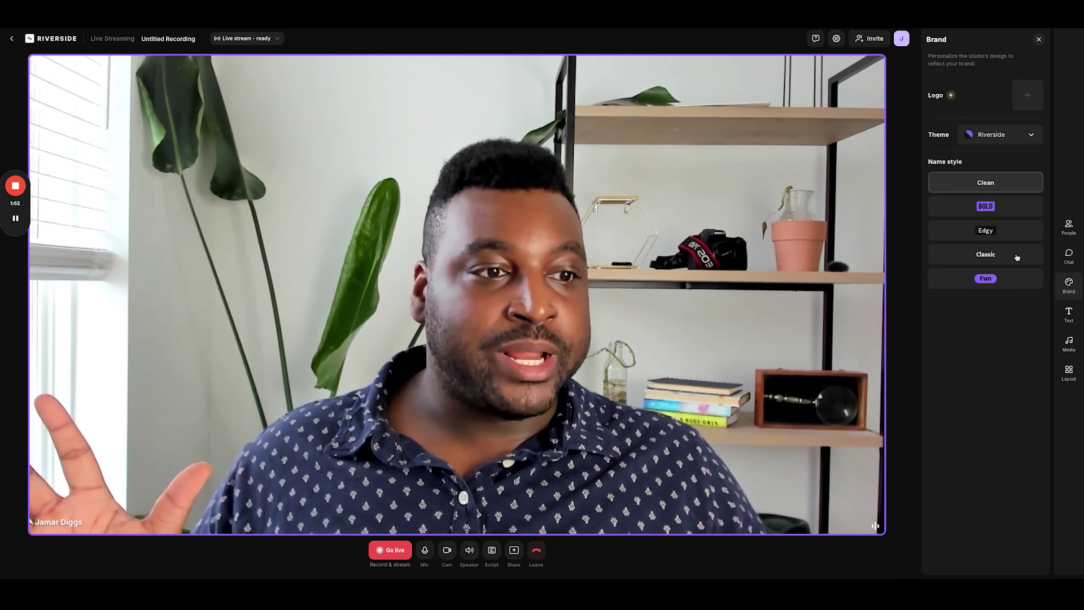
pyautogui.click(1030, 136)
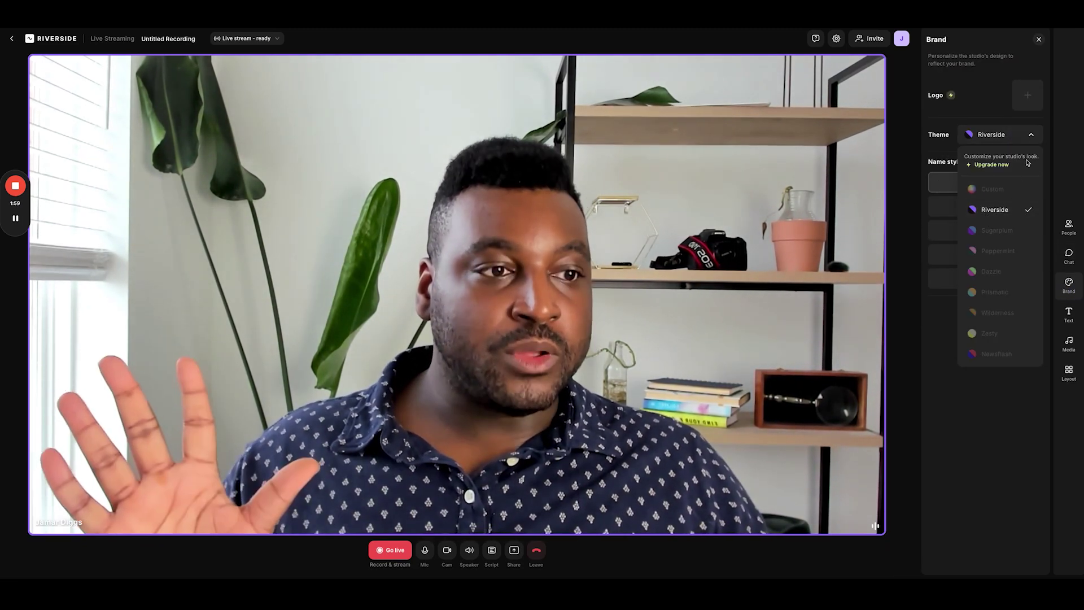
pyautogui.click(1031, 137)
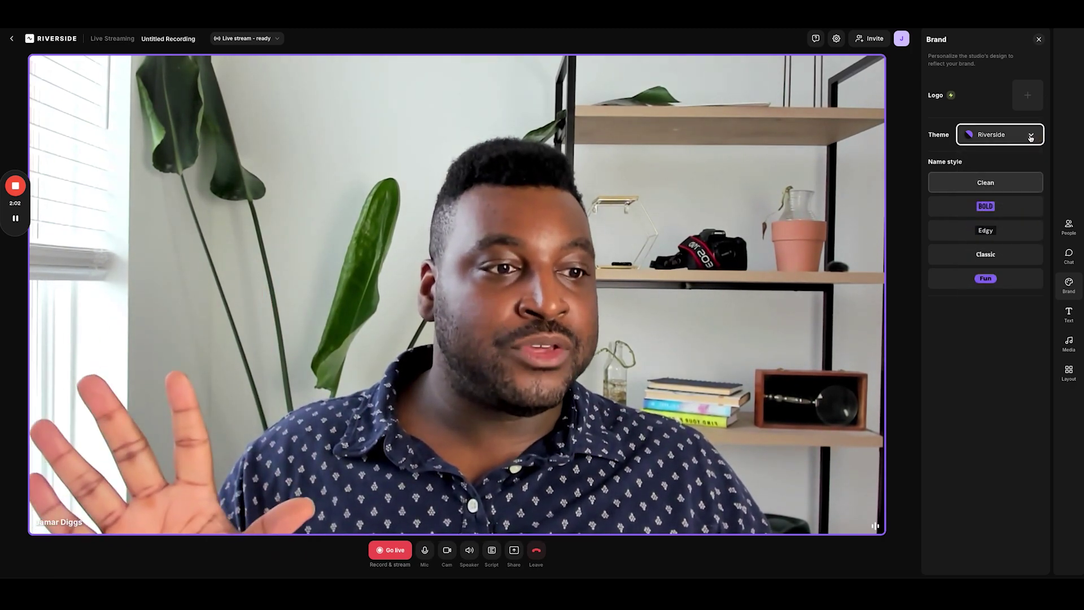
pyautogui.click(987, 207)
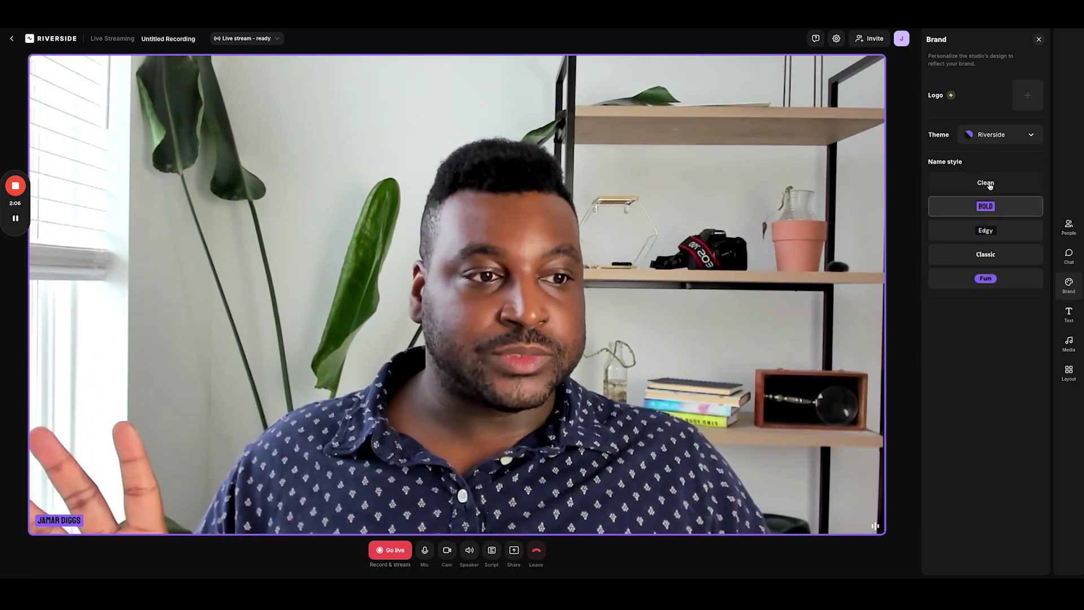
pyautogui.click(984, 257)
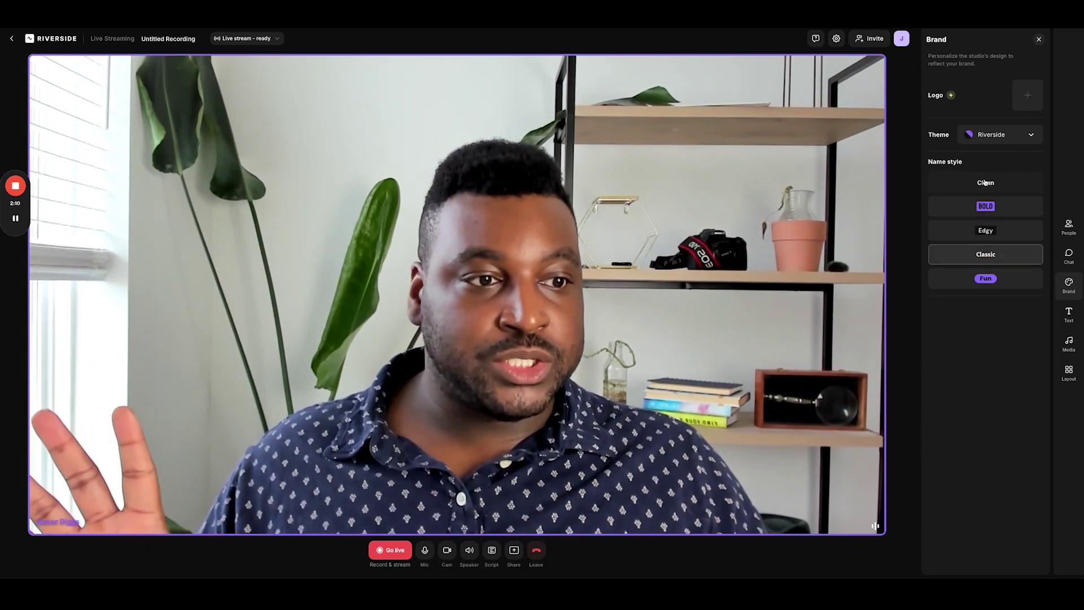
pyautogui.click(985, 183)
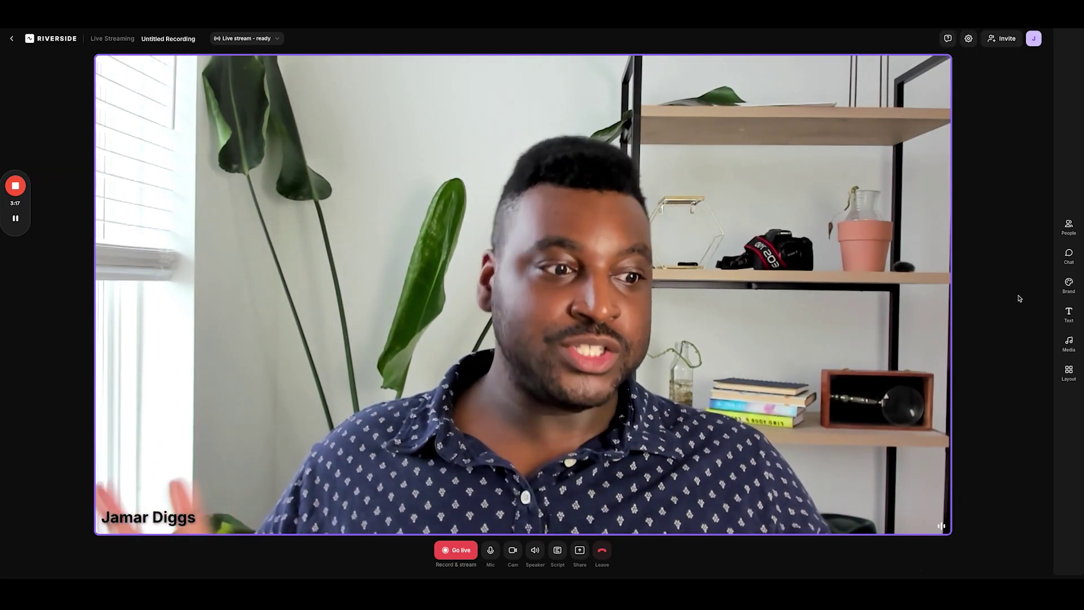
# Step: Hide the Live Streaming banner, then briefly show and hide 'Live with Jamar Diggs'
pyautogui.click(1069, 315)
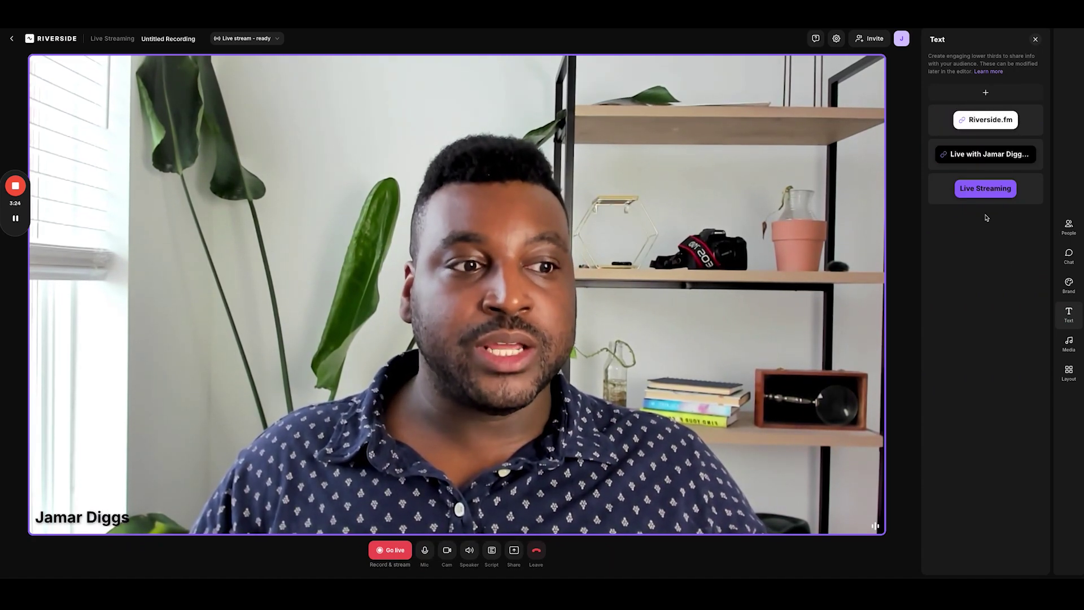
pyautogui.moveTo(985, 188)
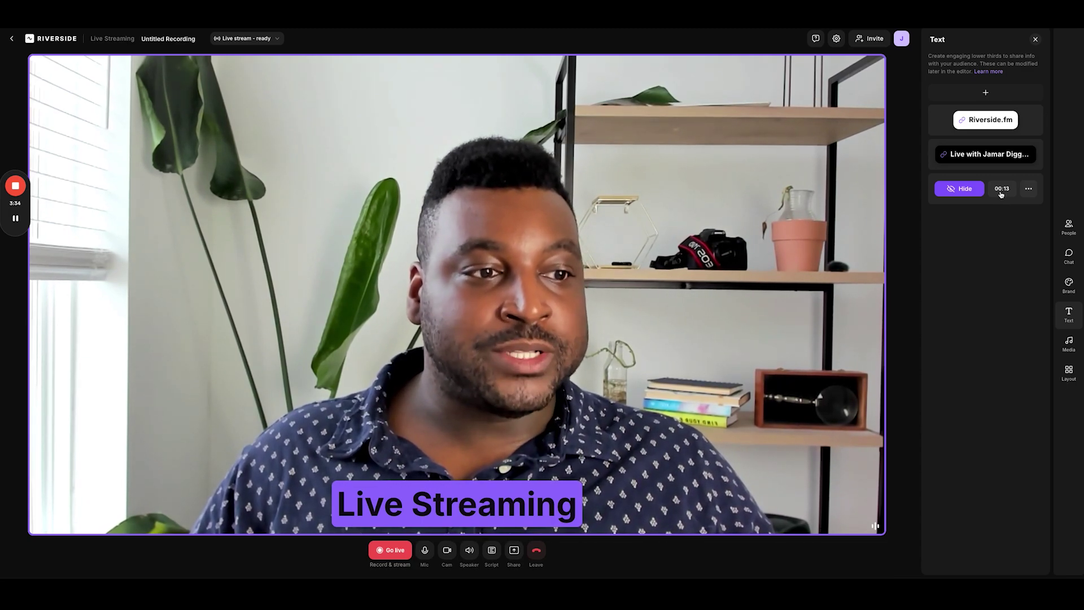
pyautogui.click(967, 190)
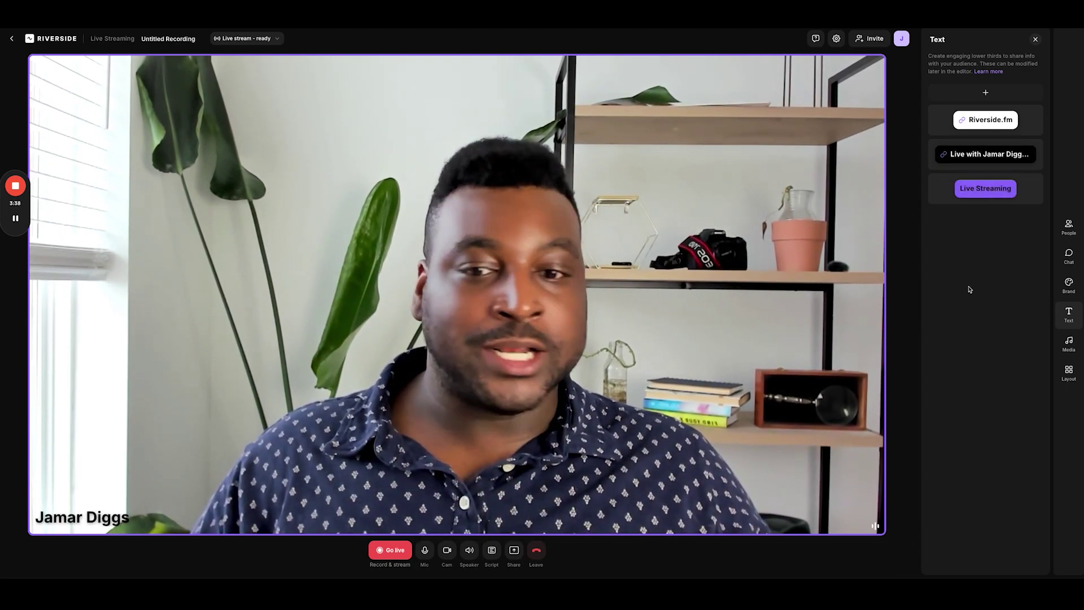
pyautogui.moveTo(985, 155)
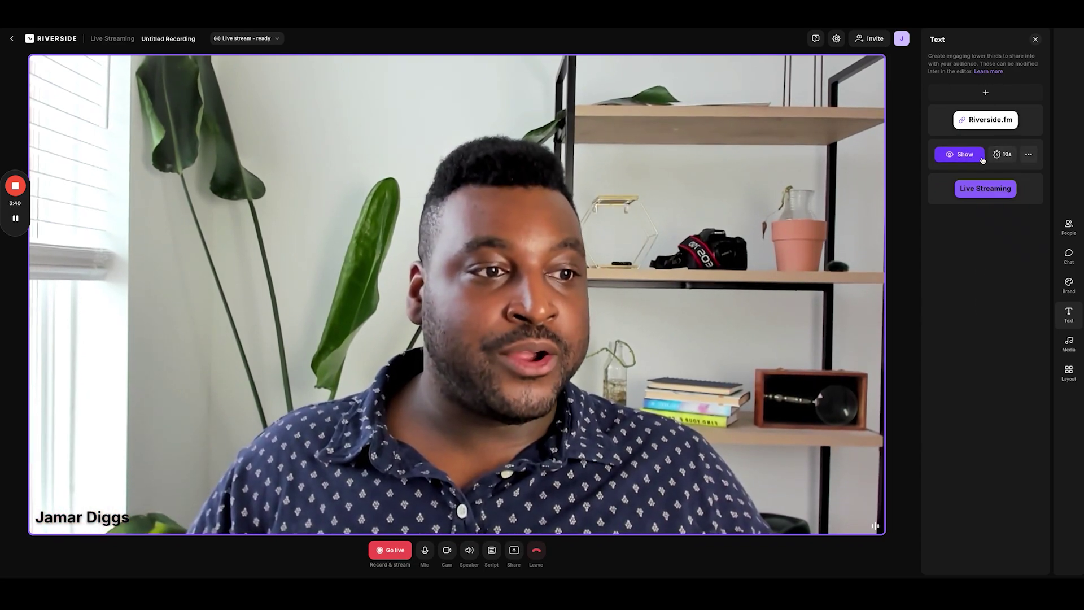
pyautogui.click(963, 155)
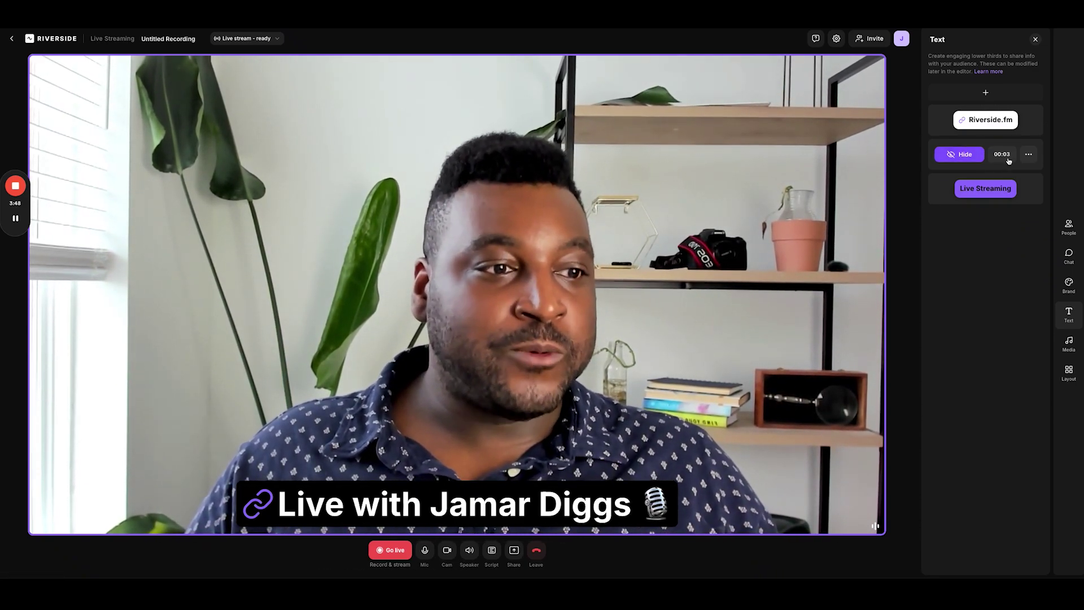
pyautogui.click(962, 157)
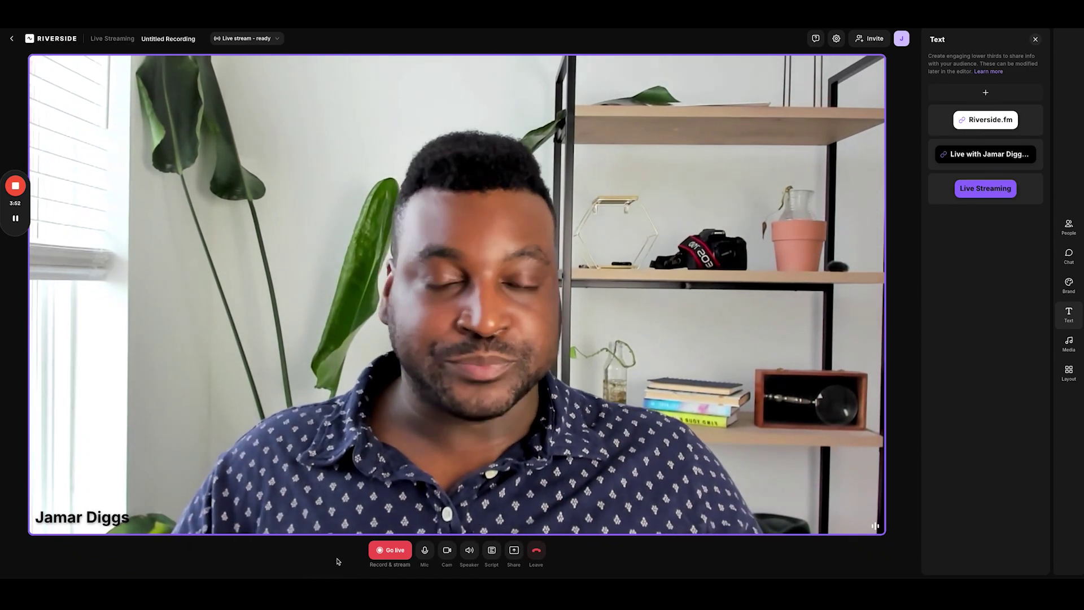
# Step: Go live with recording, then check the Riverside and YouTube stream destinations
pyautogui.click(391, 551)
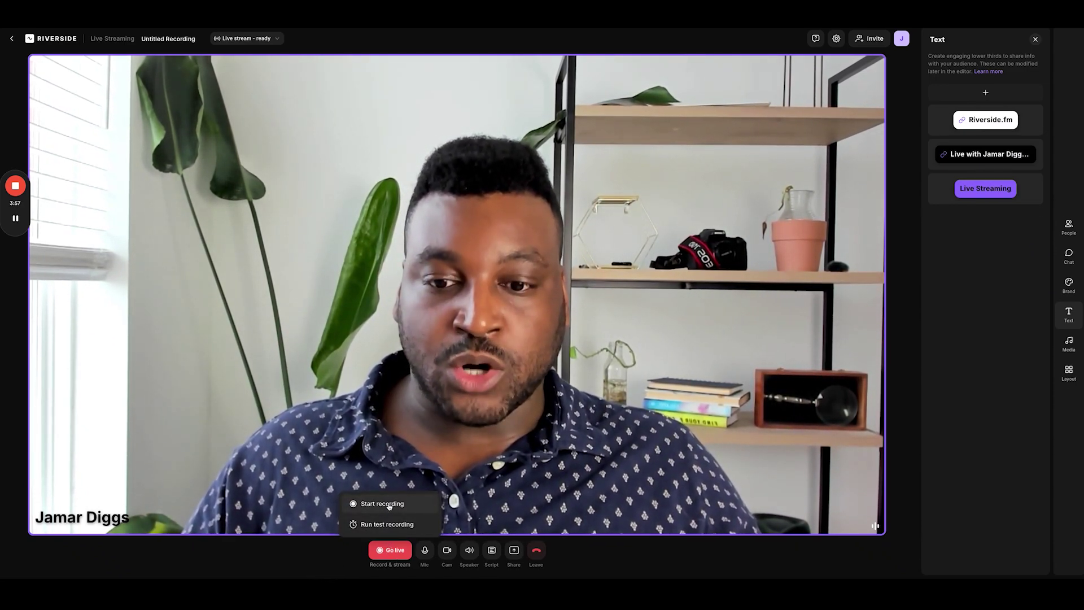
pyautogui.click(389, 504)
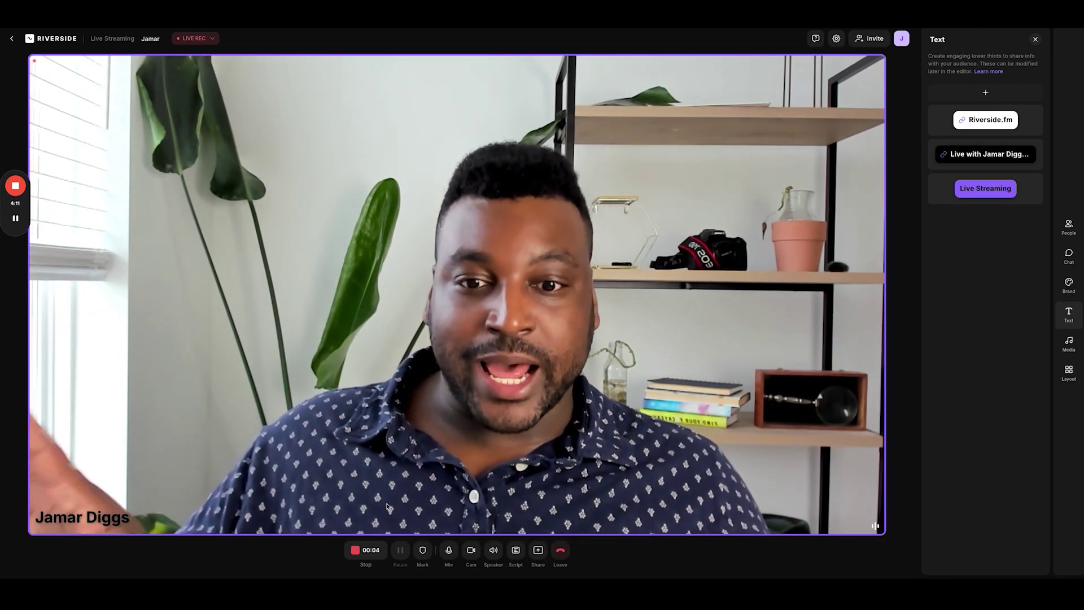
pyautogui.click(195, 38)
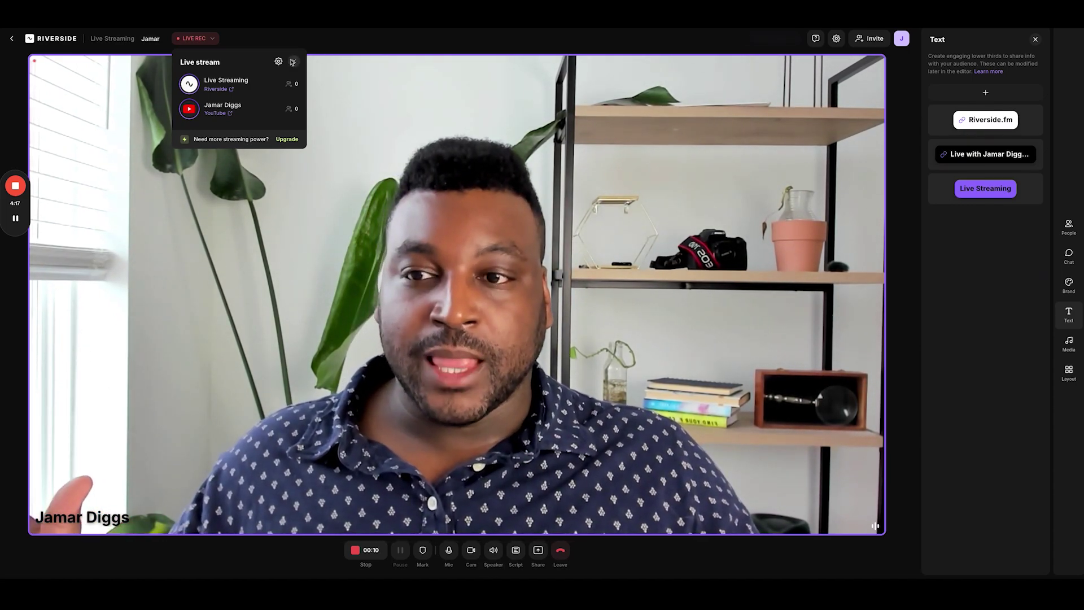
pyautogui.click(292, 61)
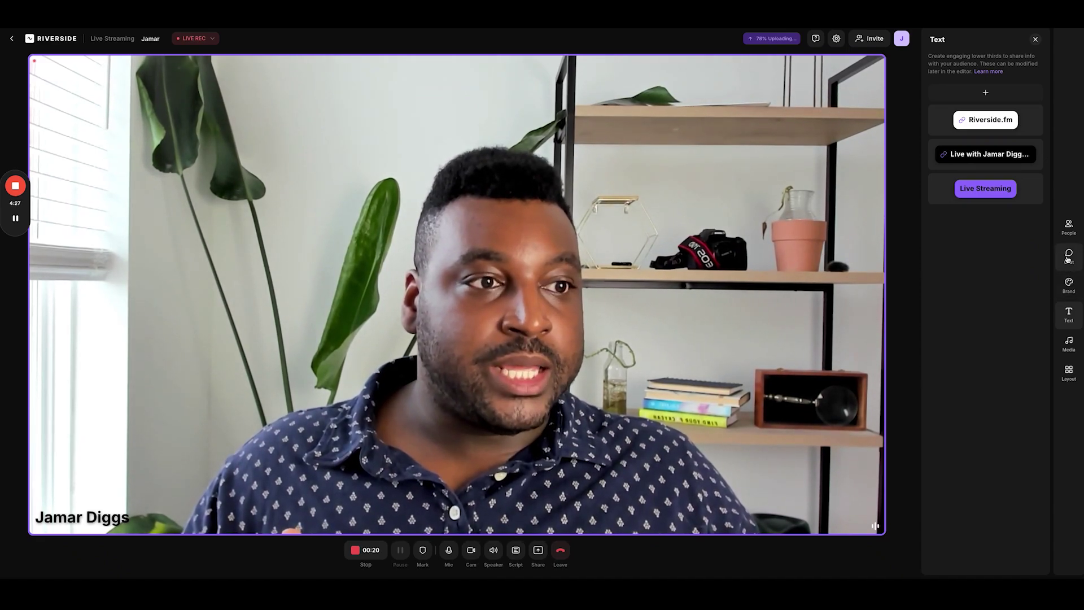
# Step: Send 'hey everyone!' in Riverside's live stream chat
pyautogui.click(1067, 259)
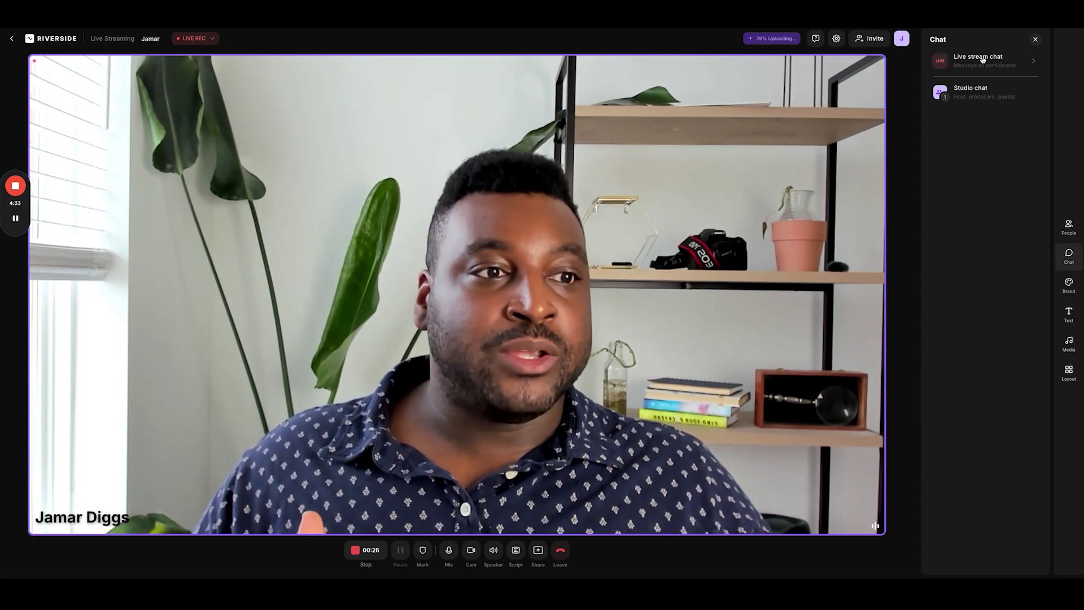
pyautogui.click(983, 60)
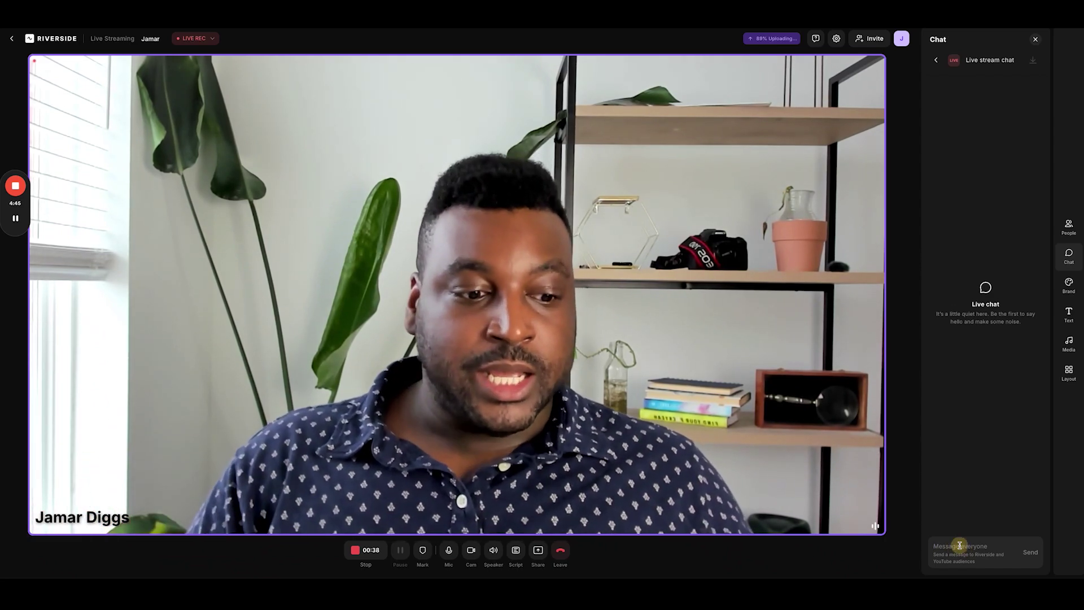
pyautogui.write('hey')
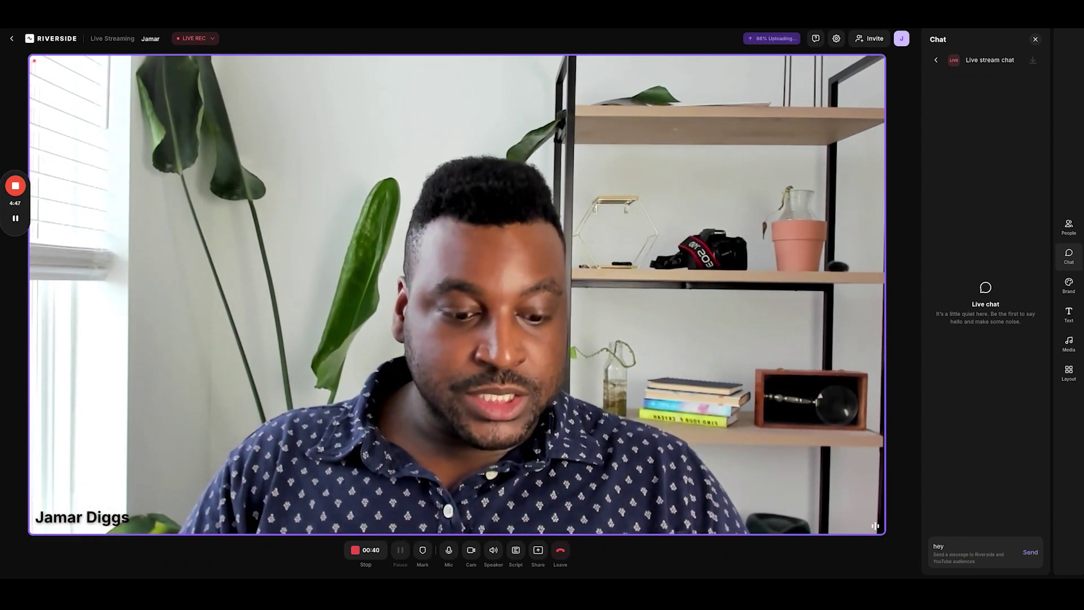
pyautogui.write(' everyone ')
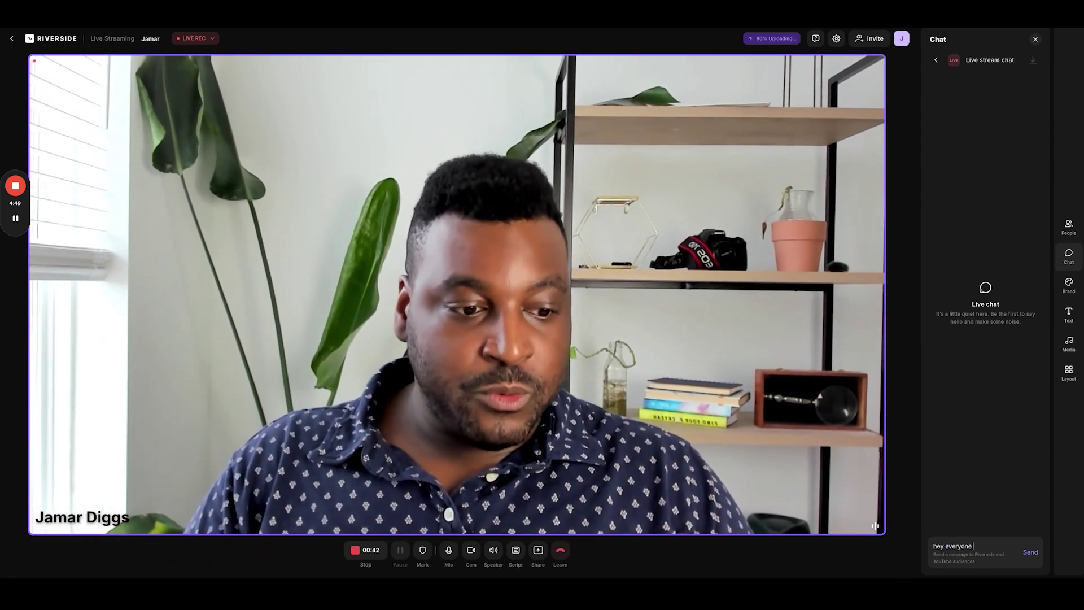
pyautogui.write('!')
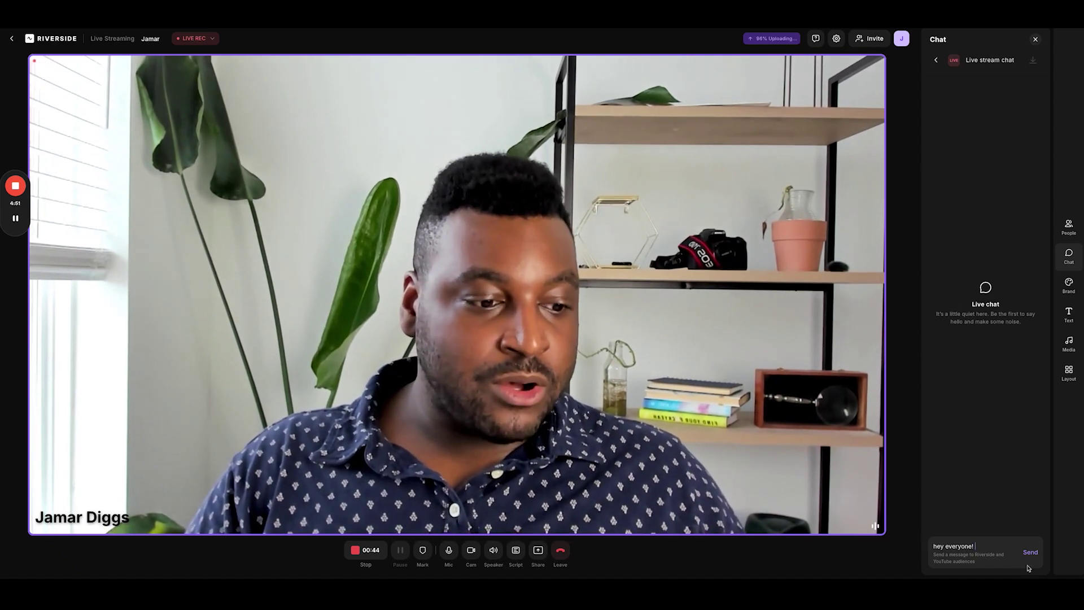
pyautogui.click(1031, 558)
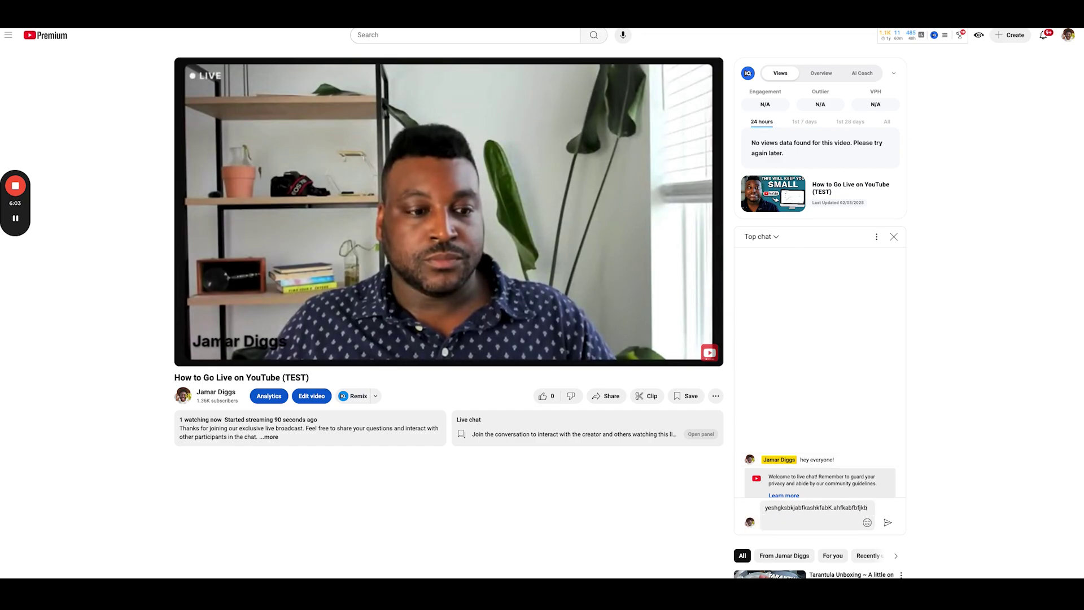
# Step: Send the typed test message in the YouTube live chat
pyautogui.press('Return')
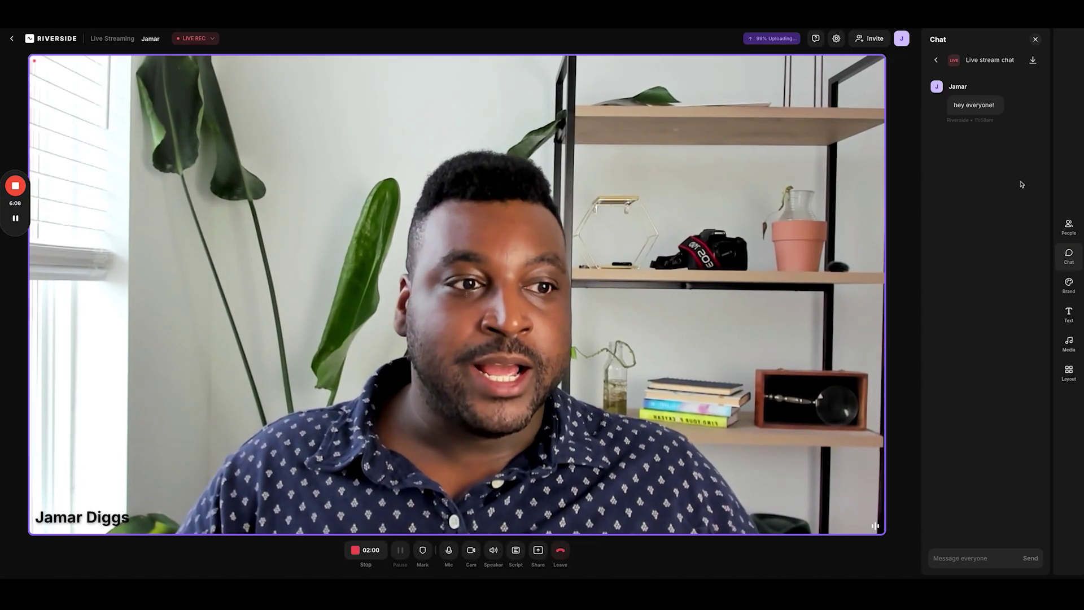
# Step: Stop the recording and end the live stream so the take uploads
pyautogui.click(954, 249)
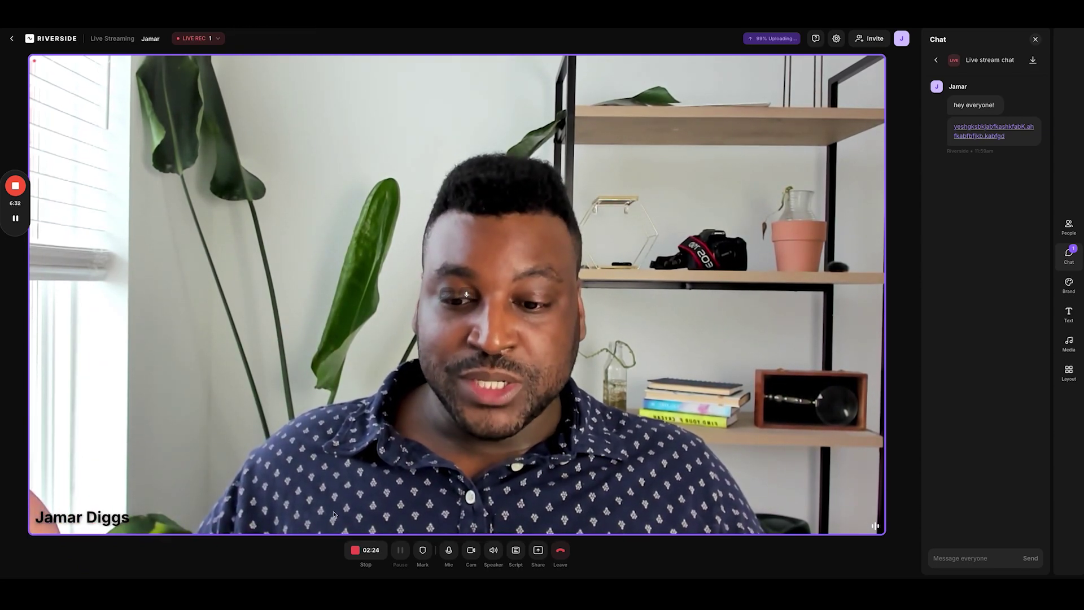
pyautogui.click(368, 552)
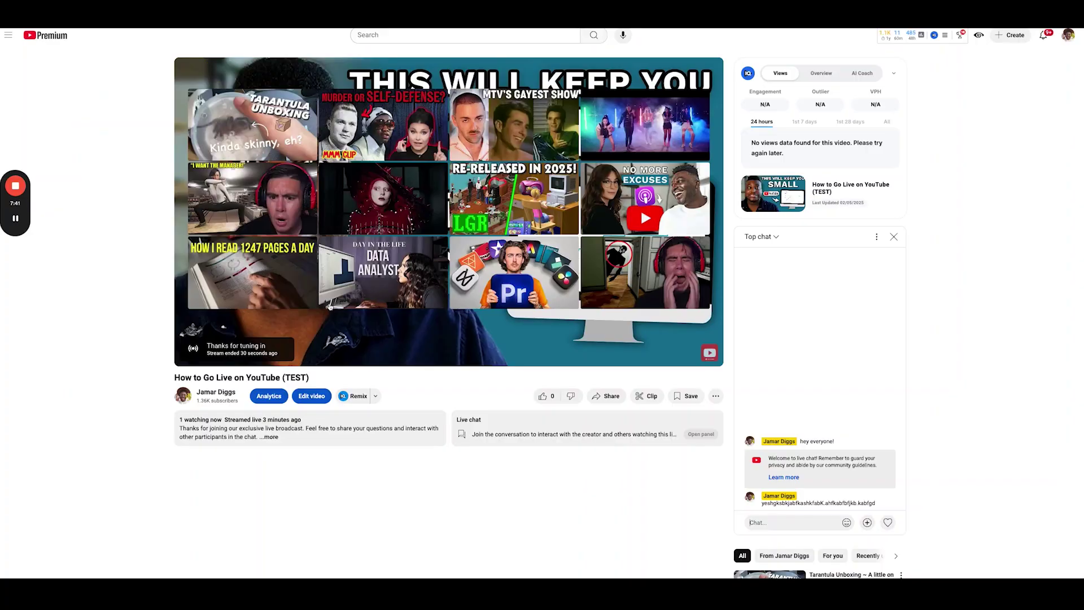
# Step: Check the ended stream on the YouTube watch page, then return to Riverside
pyautogui.scroll(-4, 330, 307)
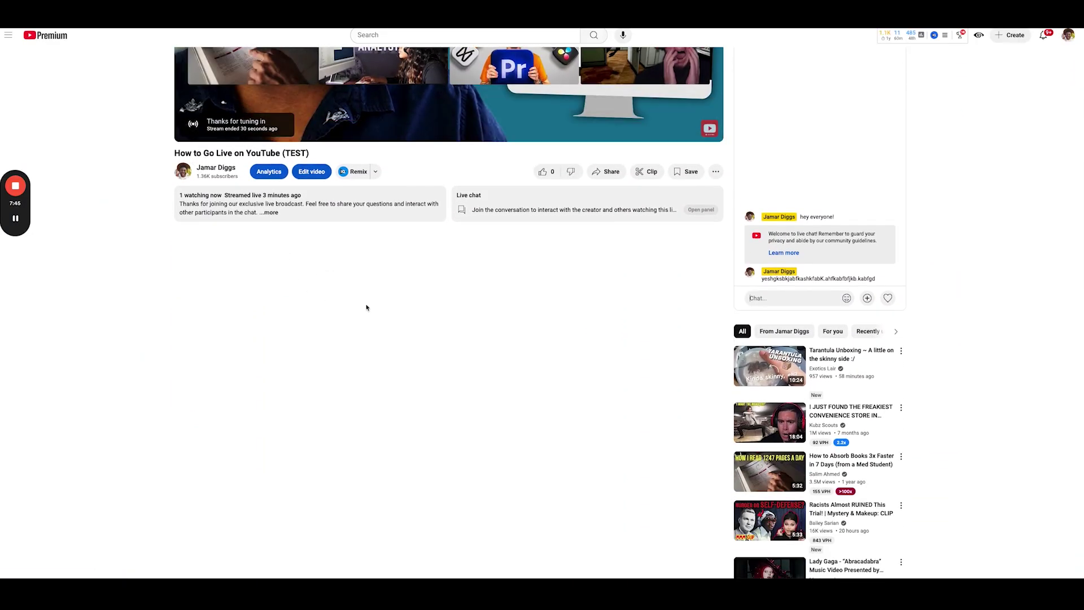
pyautogui.scroll(3, 366, 307)
pyautogui.hotkey('ctrl', 'Tab')
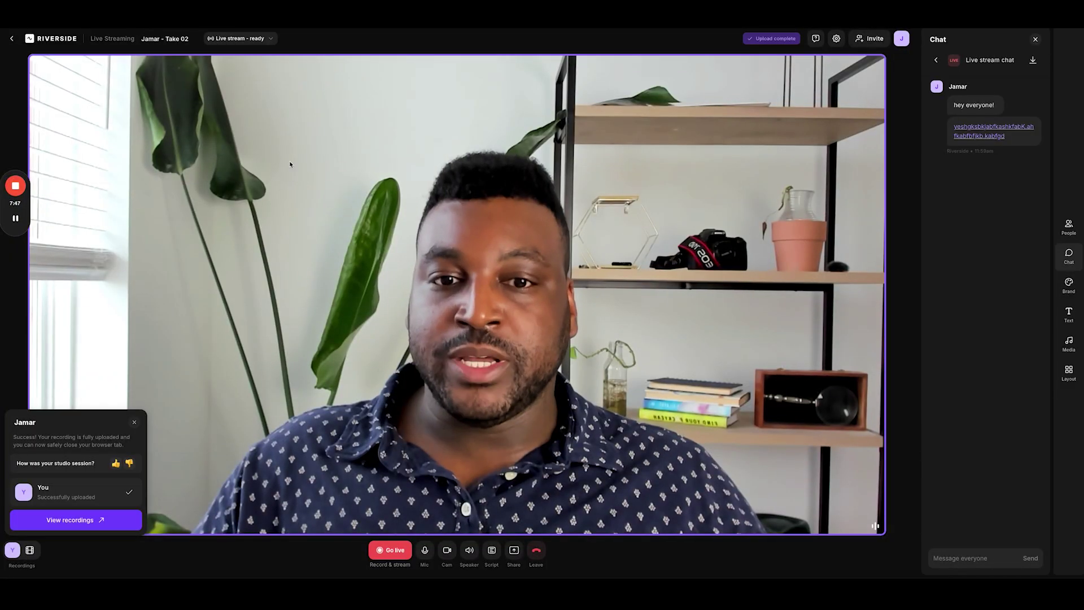
pyautogui.moveTo(243, 245)
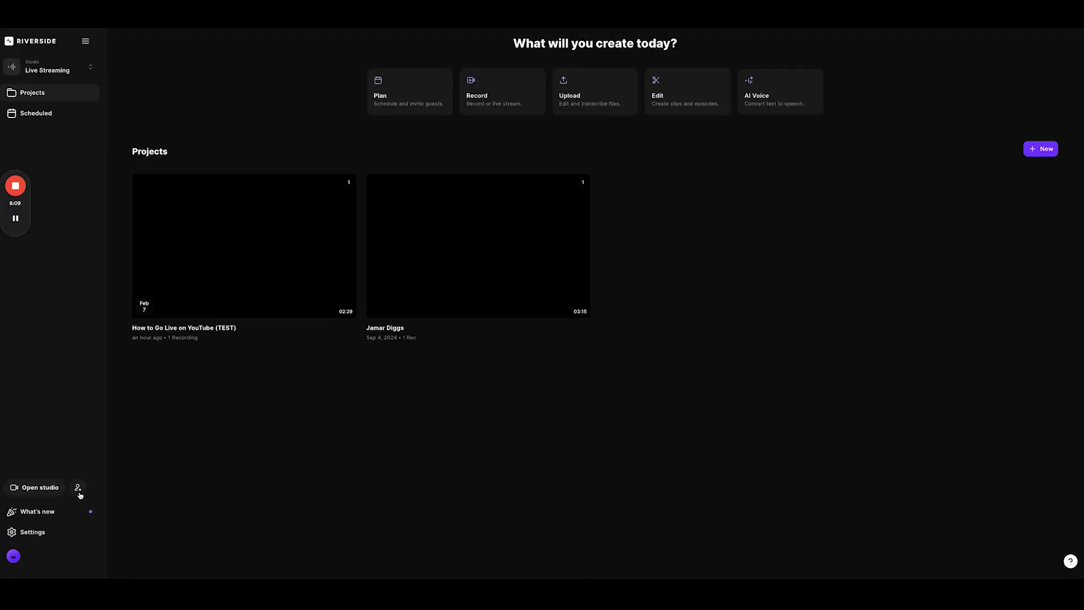
# Step: Open the 'How to Go Live on YouTube (TEST)' project and postpone the survey with Ask Me Later
pyautogui.click(223, 276)
pyautogui.scroll(-1, 370, 401)
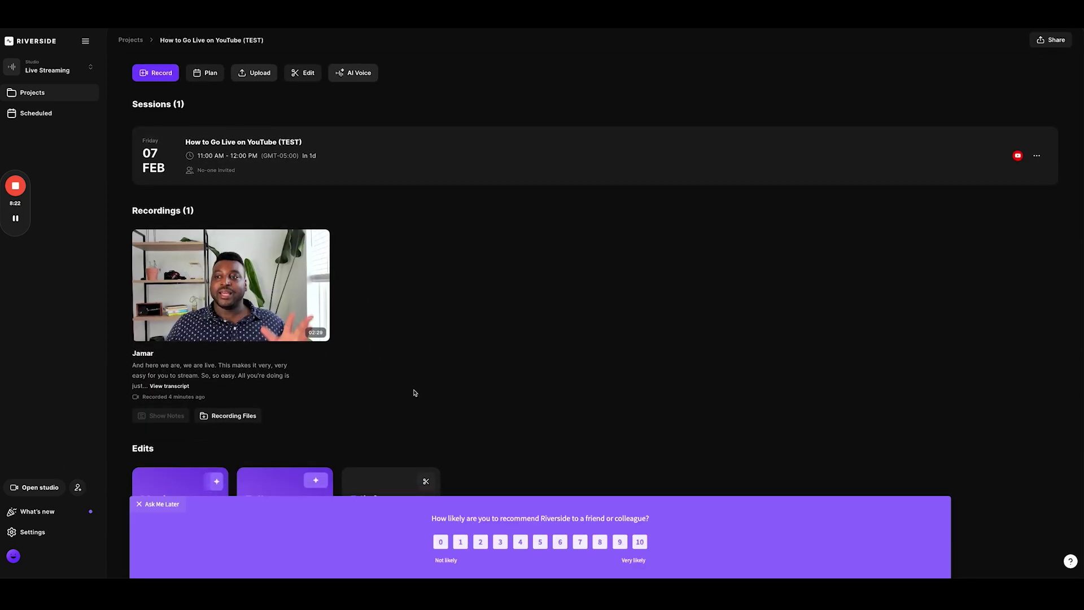
pyautogui.scroll(-1, 417, 392)
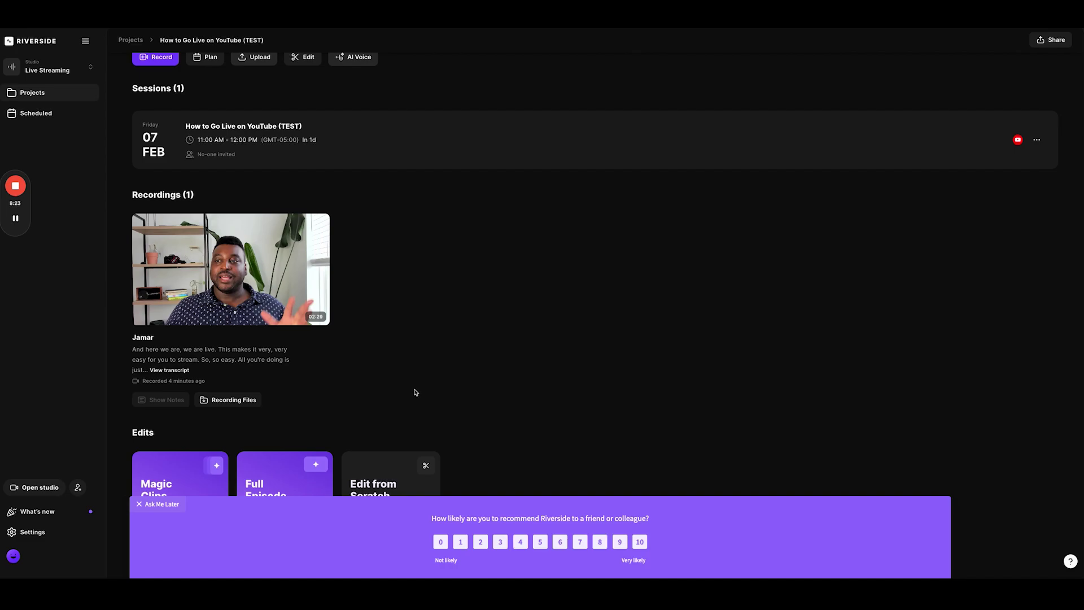
pyautogui.click(137, 505)
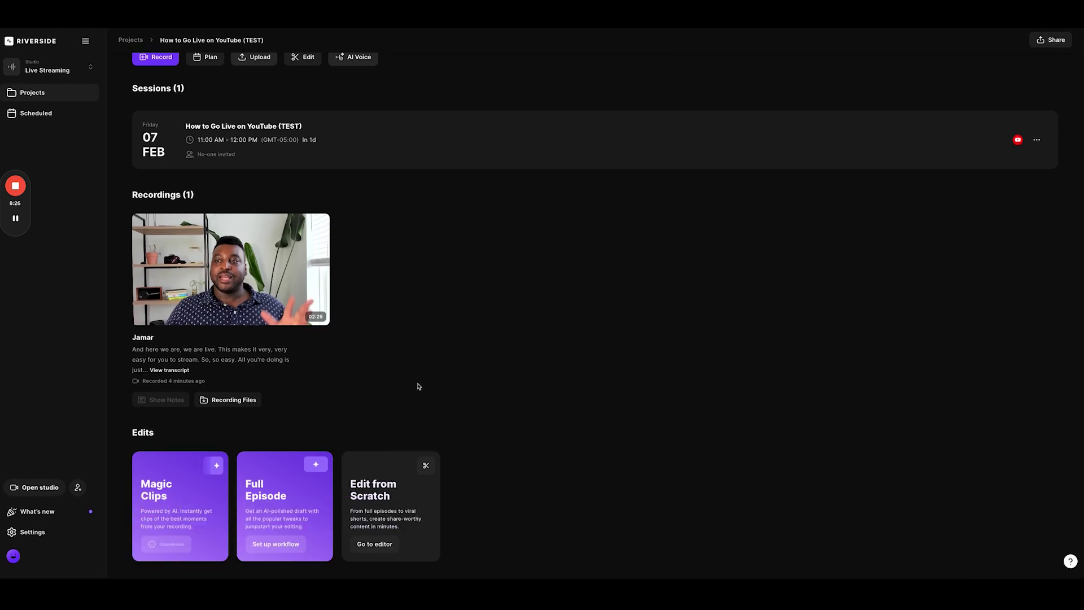
pyautogui.scroll(2, 416, 383)
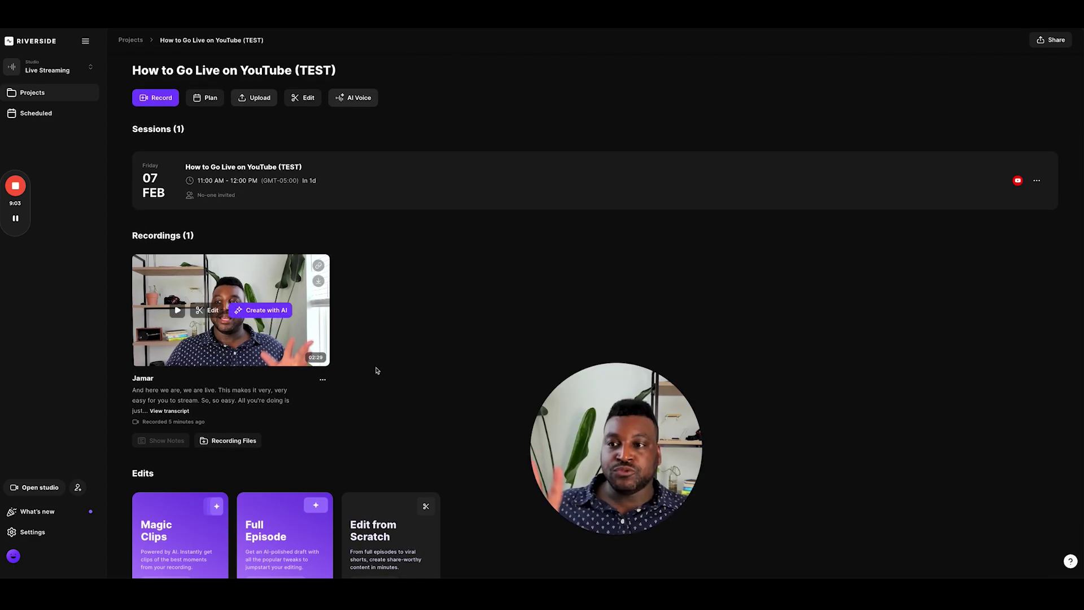